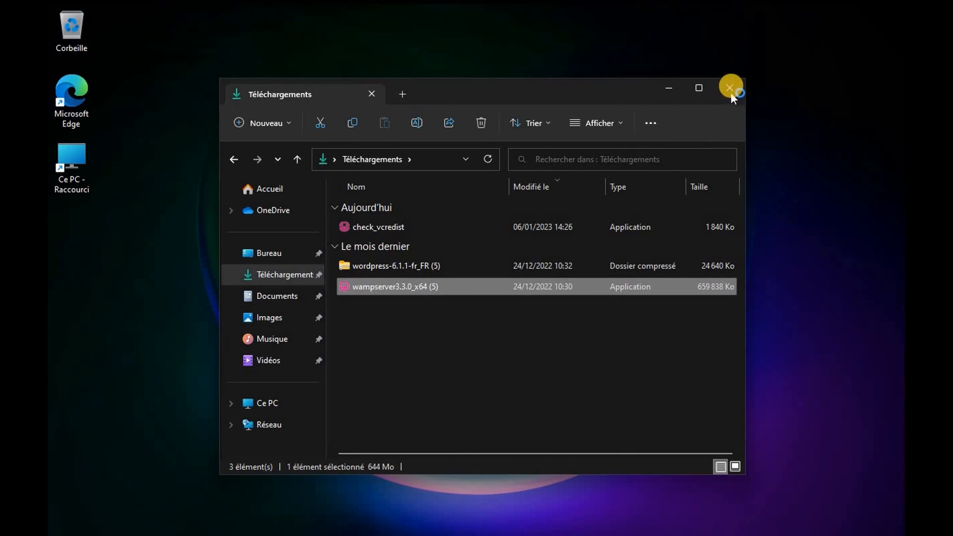
Step: Authorize the Wampserver64 setup, close the Téléchargements window and confirm Français as the installer language
click(730, 88)
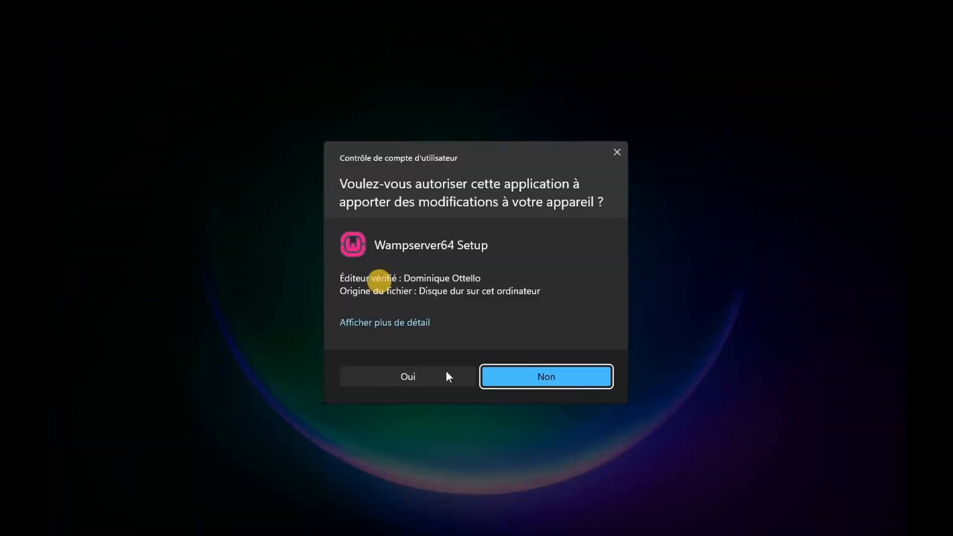
click(416, 377)
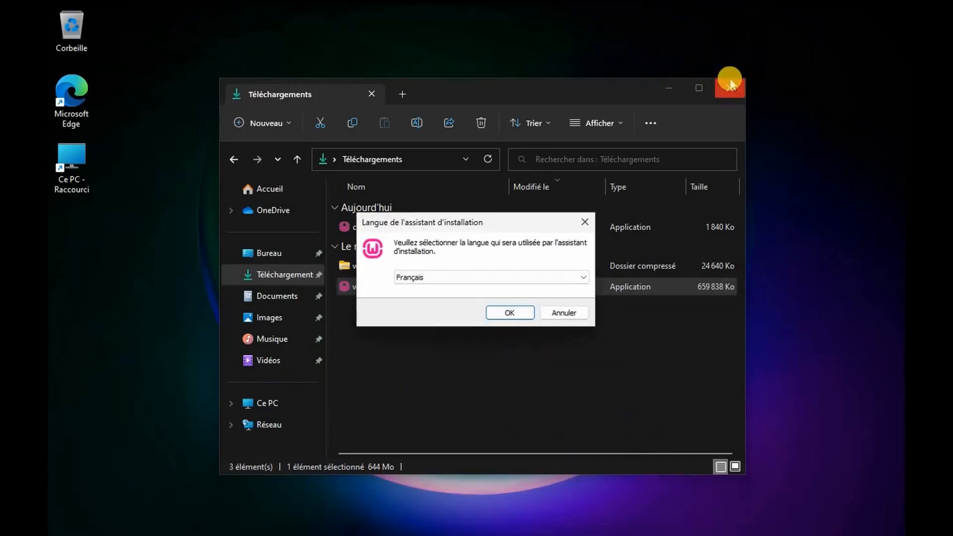
click(729, 84)
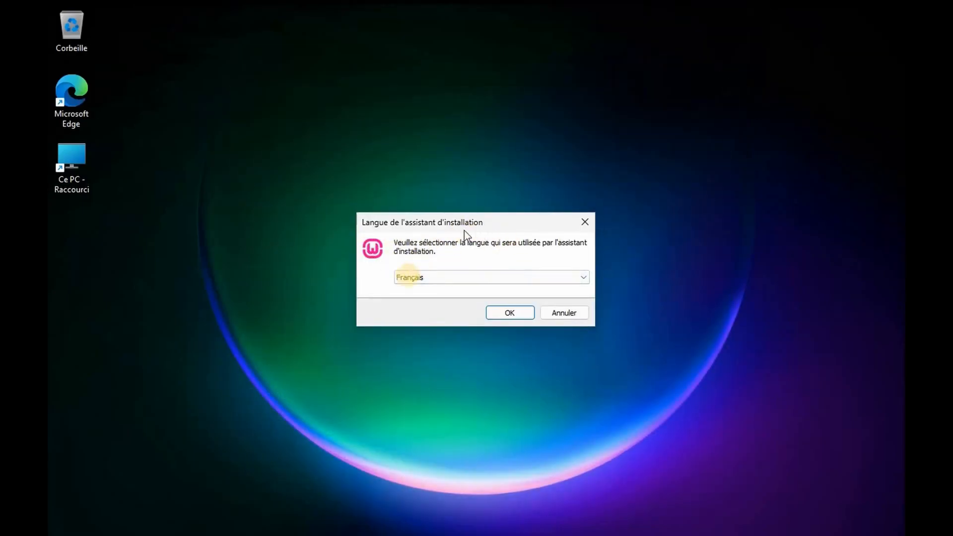
click(513, 314)
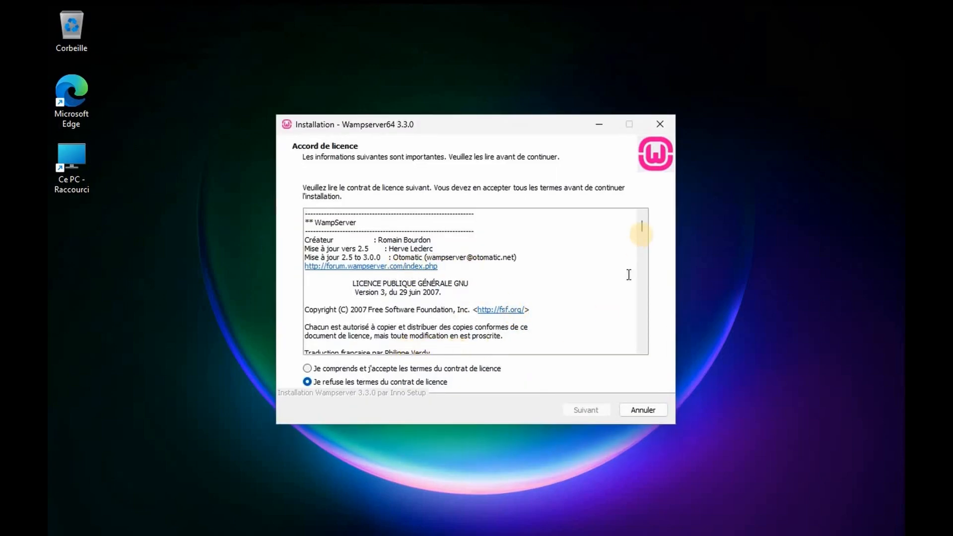
Step: Read through the licence agreement to its end, accept its terms and continue the Wampserver64 setup
drag(642, 228, 650, 350)
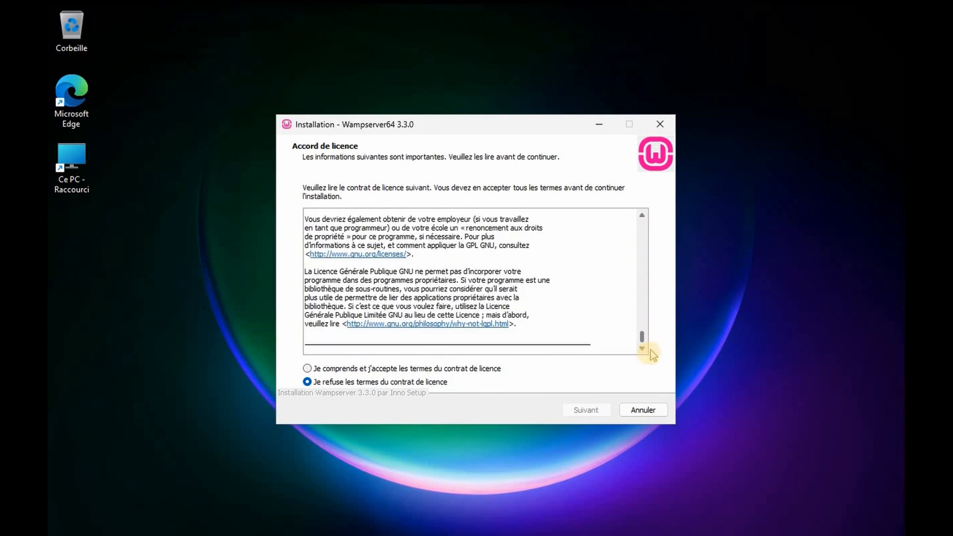
click(320, 369)
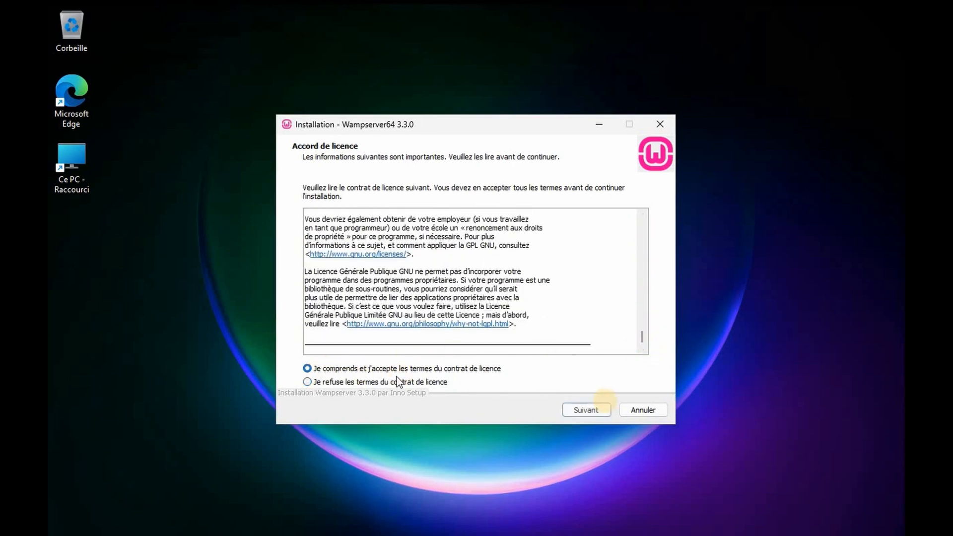
click(595, 411)
Step: Read the setup's notes on the required Microsoft Visual Studio packages and open the wampserver.aviatechno.net link
drag(371, 289, 457, 290)
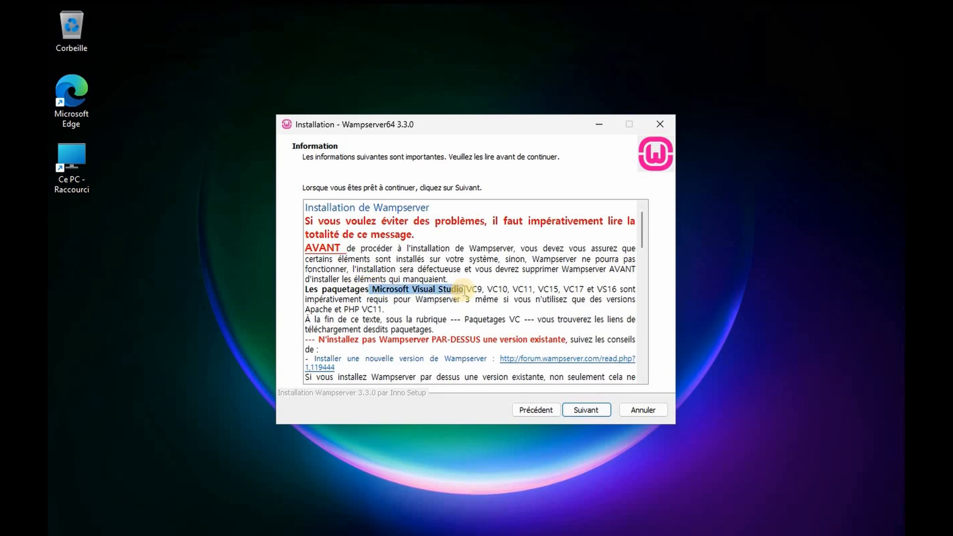
scroll(465, 290, down, 20)
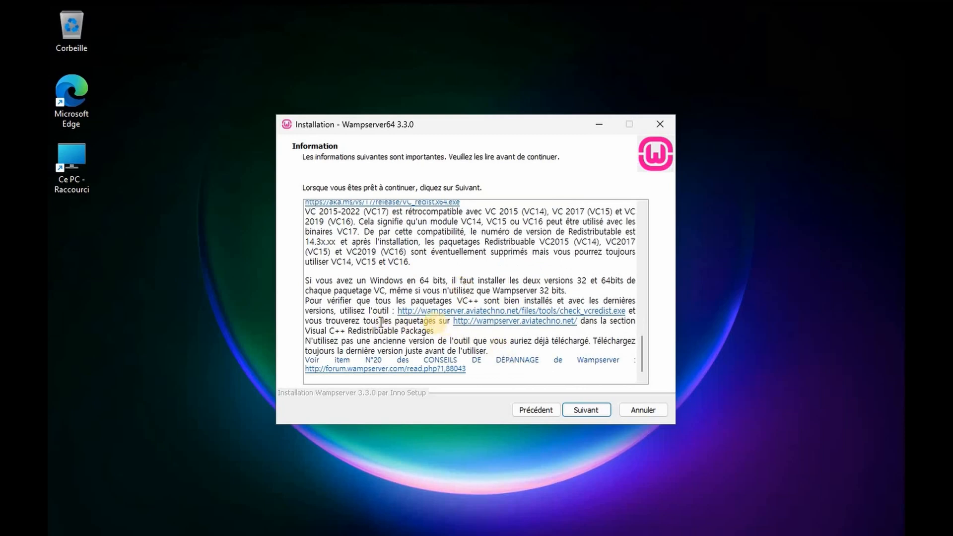
drag(388, 322, 441, 325)
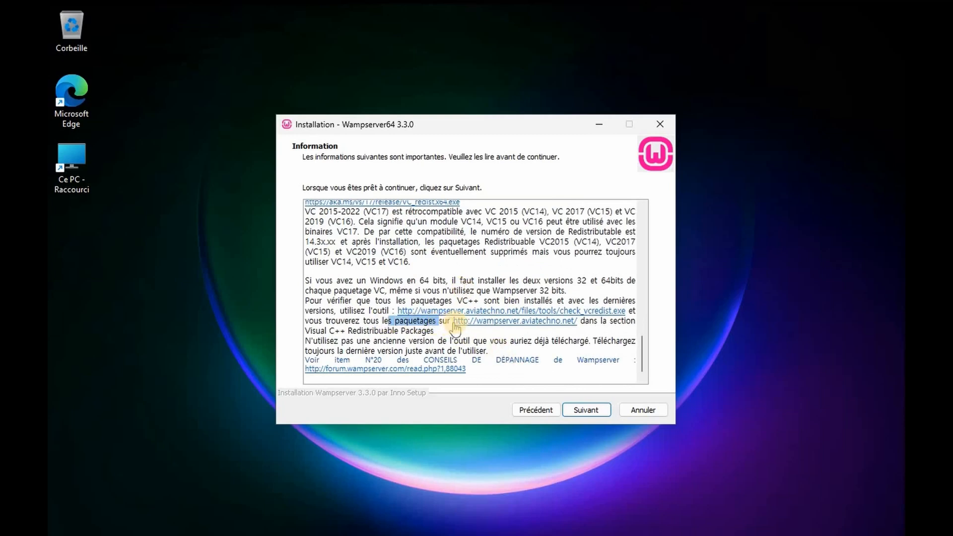
click(456, 323)
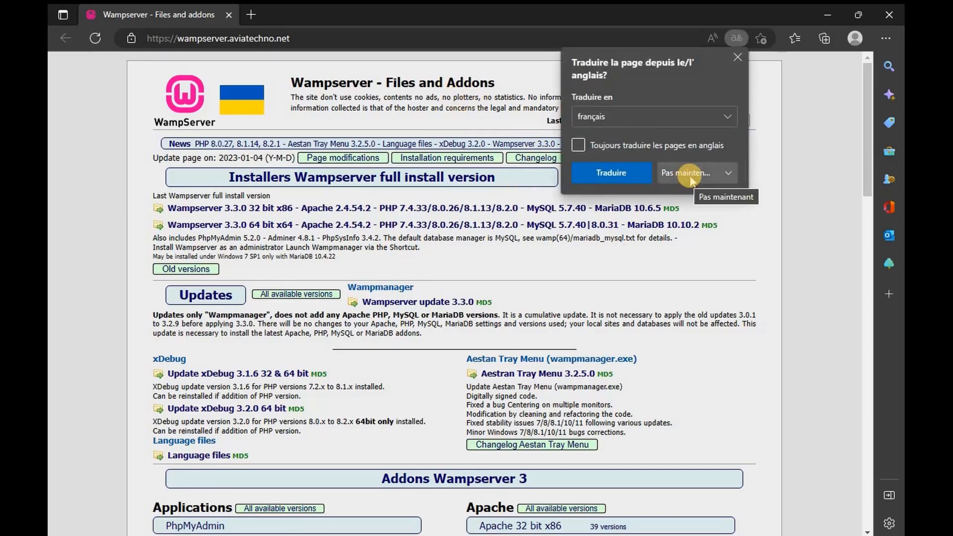
Step: Decline the browser's page translation and change the display language on the Wampserver Files and Addons page
click(689, 176)
click(705, 196)
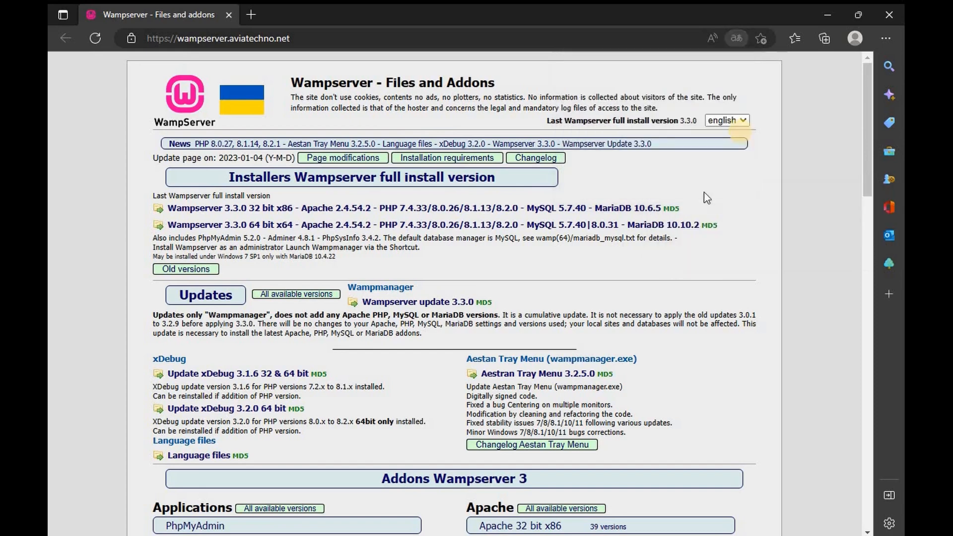
click(742, 120)
click(729, 147)
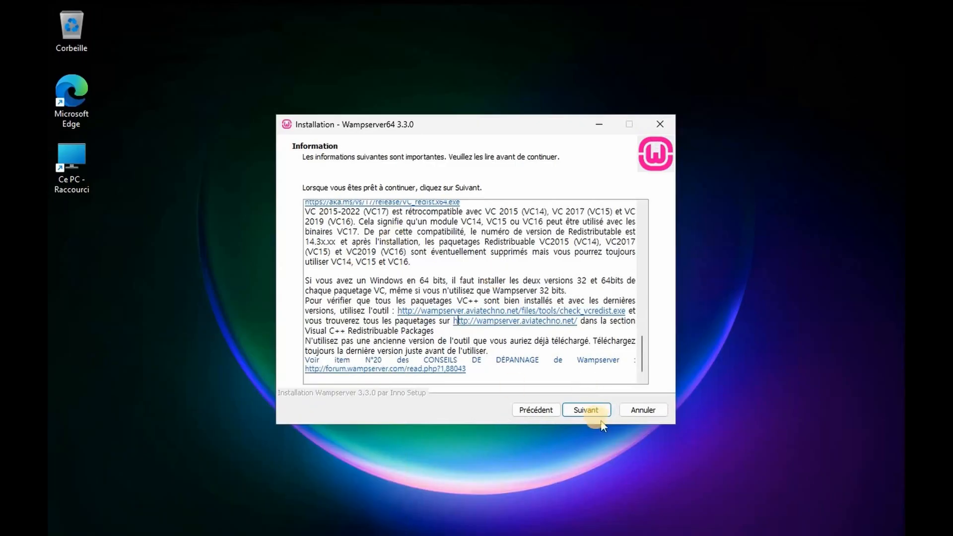
Step: Continue the setup with c:\wamp64 as destination, the default component selection and Wampserver64 as the Start menu folder
click(597, 416)
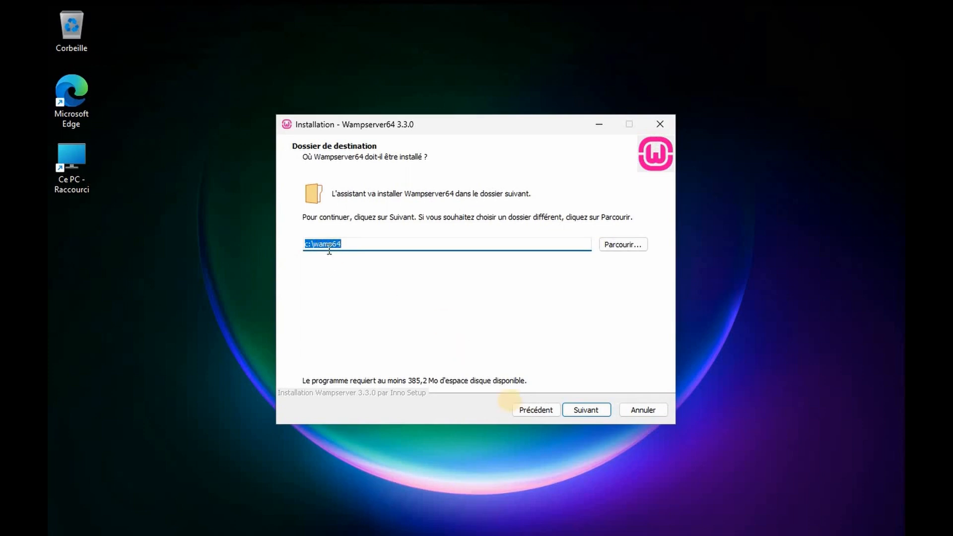
click(596, 416)
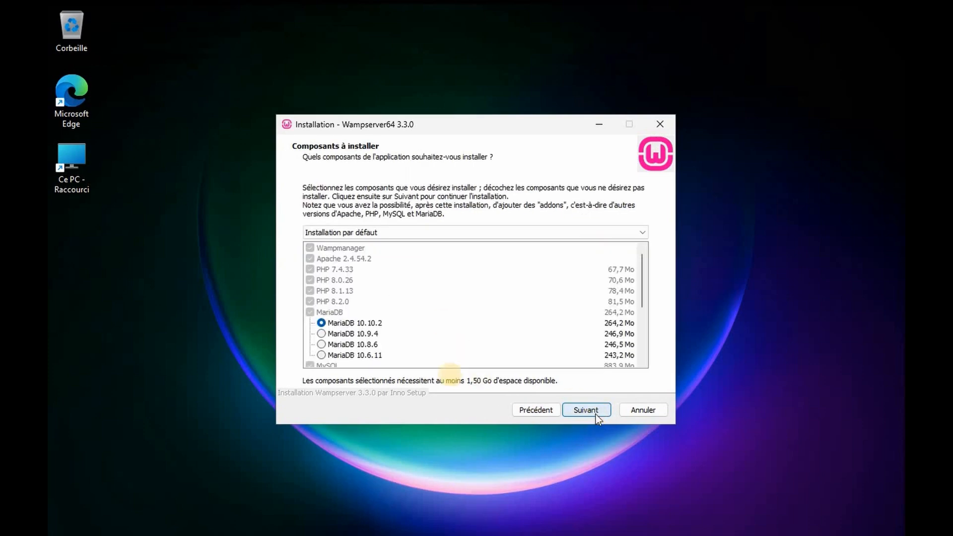
scroll(588, 413, down, 3)
click(587, 413)
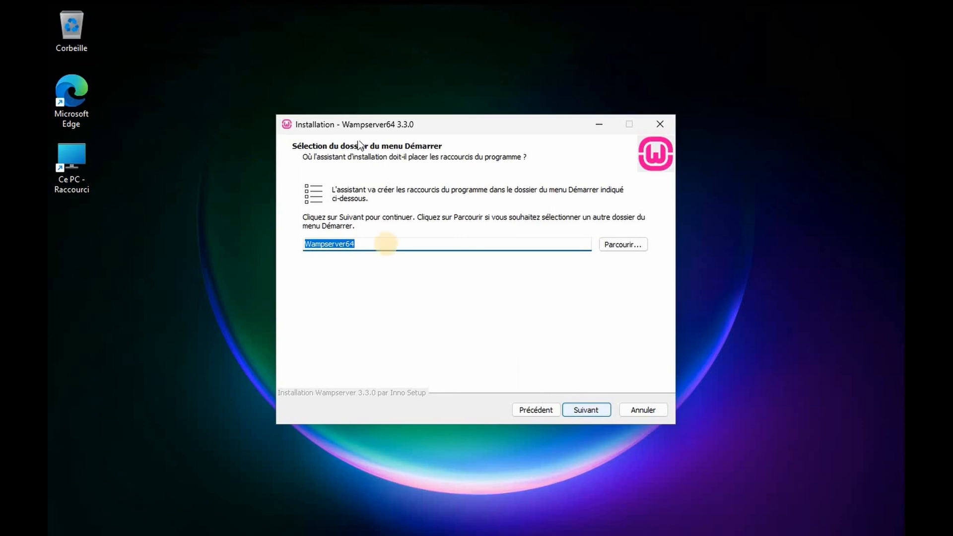
click(588, 411)
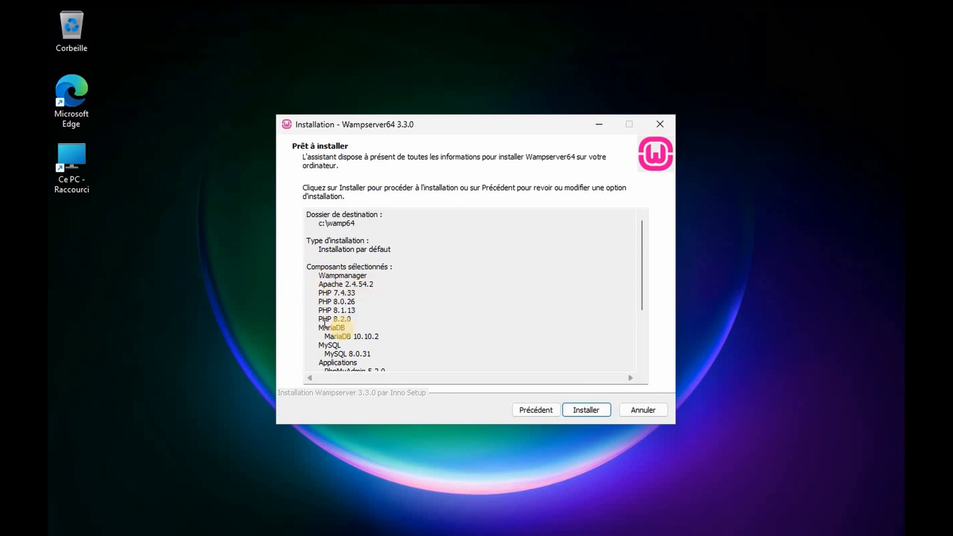
Step: Review the summary of selected components, including PhpMyAdmin 5.2.0, and start the installation
scroll(342, 348, down, 3)
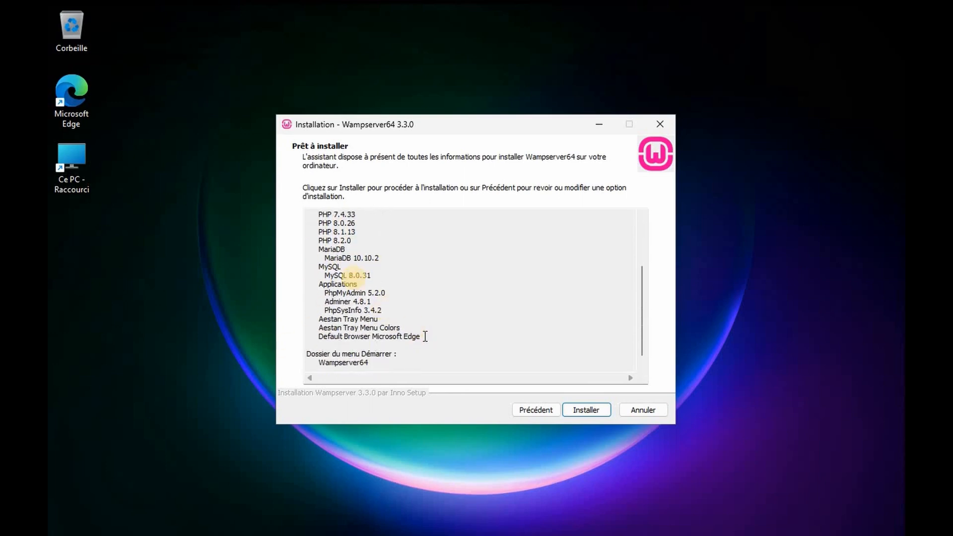
drag(324, 293, 389, 293)
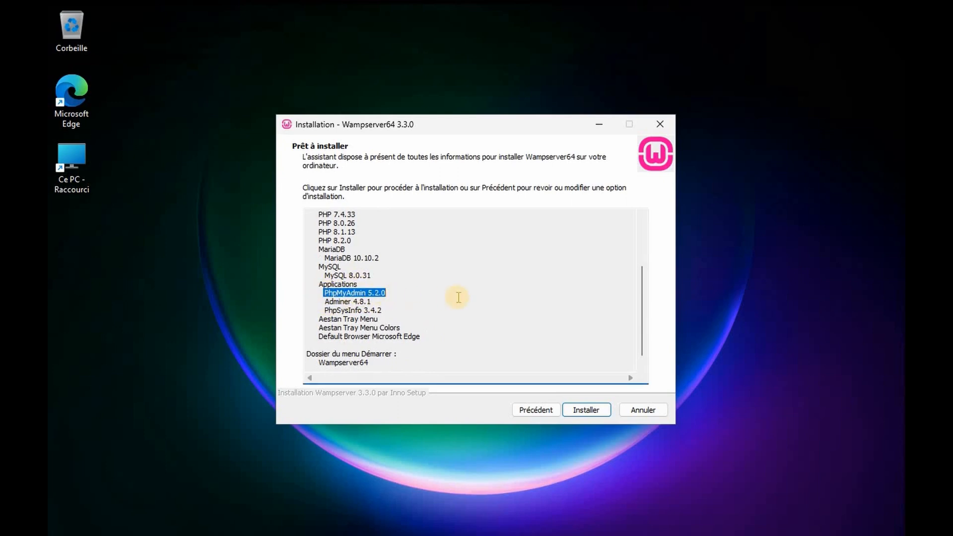
scroll(447, 317, down, 1)
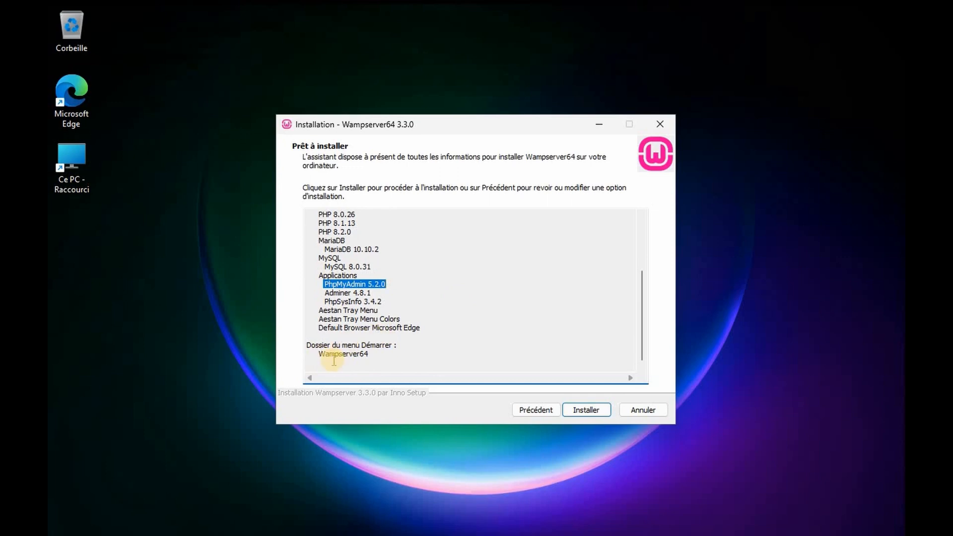
click(590, 413)
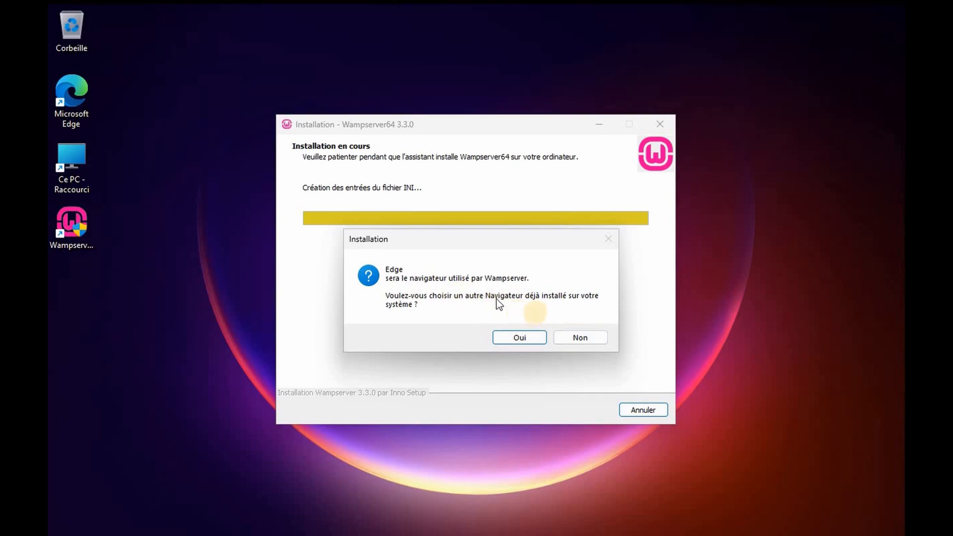
Step: Choose msedge as the browser and notepad as the text editor used by Wampserver
click(534, 338)
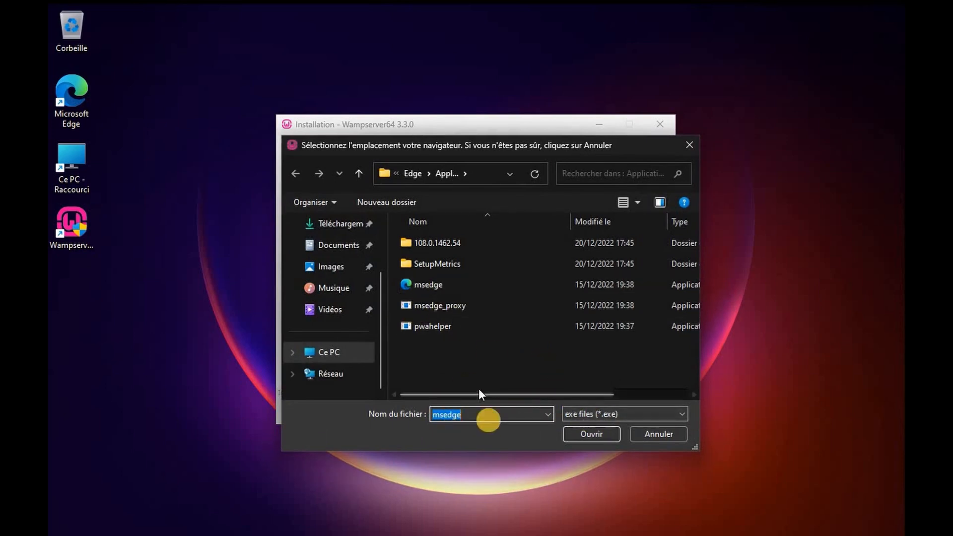
click(606, 435)
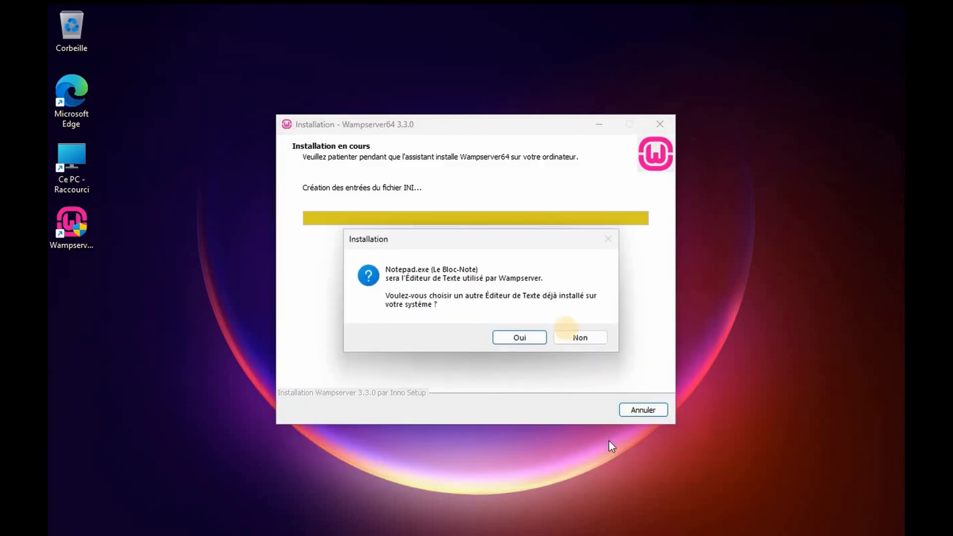
click(520, 338)
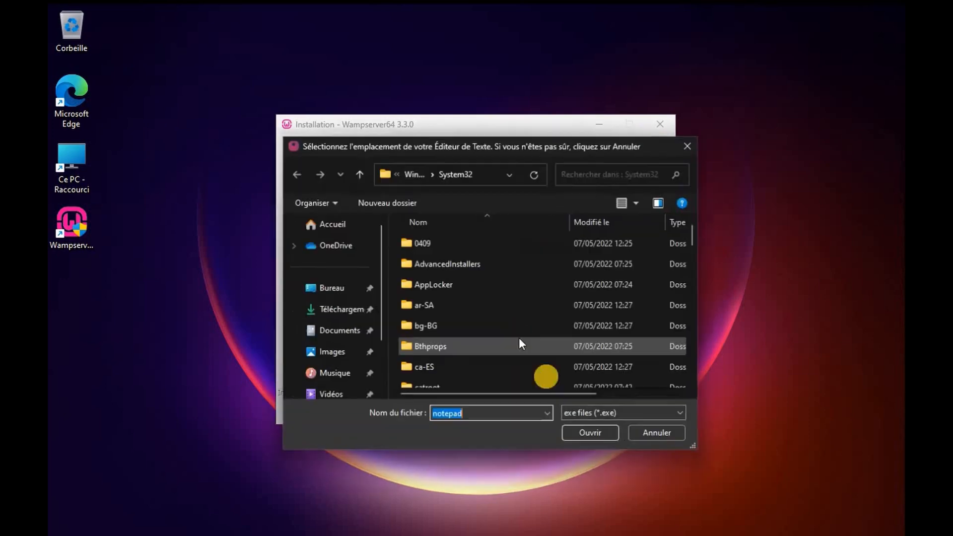
click(591, 436)
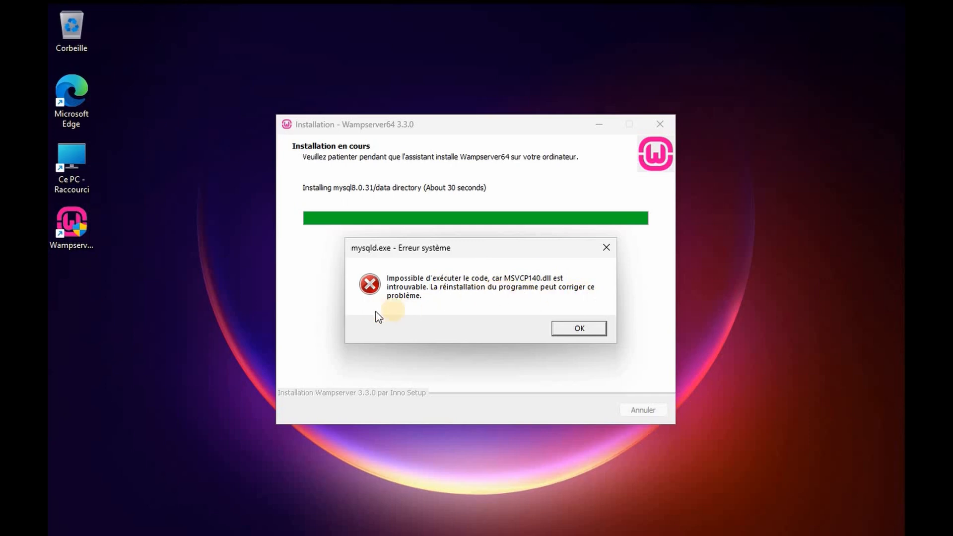
Step: Dismiss the successive mysqld.exe and httpd.exe system error dialogs so the installation carries on
click(575, 330)
click(576, 330)
click(576, 330)
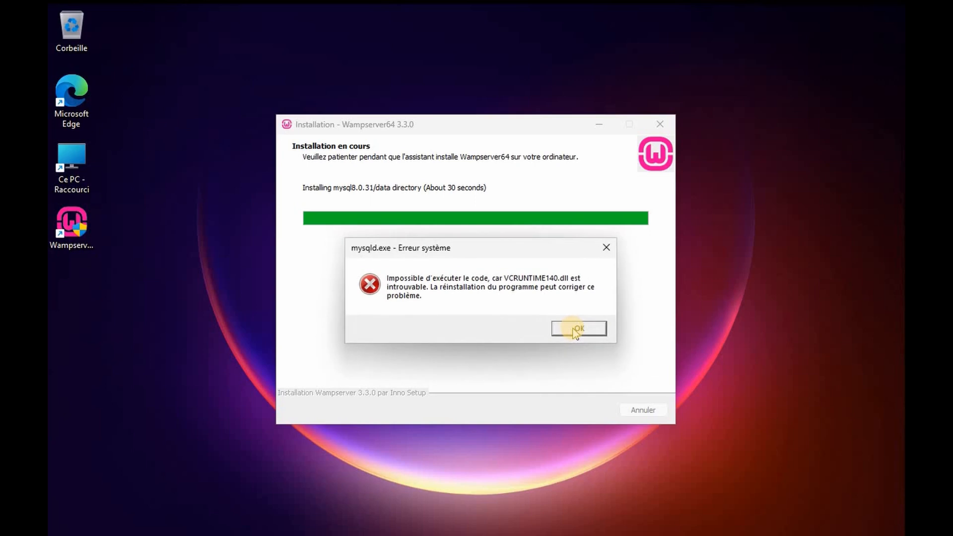
click(577, 328)
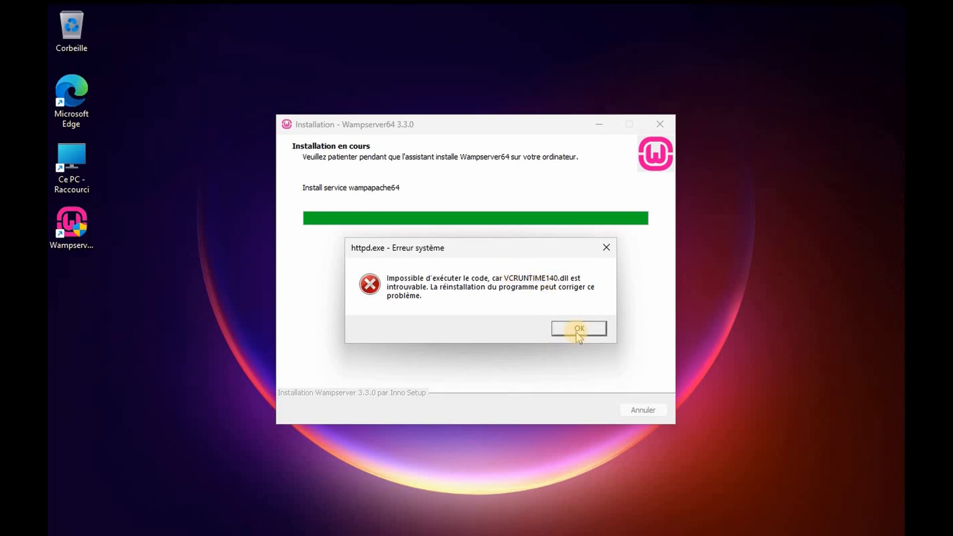
click(577, 334)
click(578, 334)
click(578, 329)
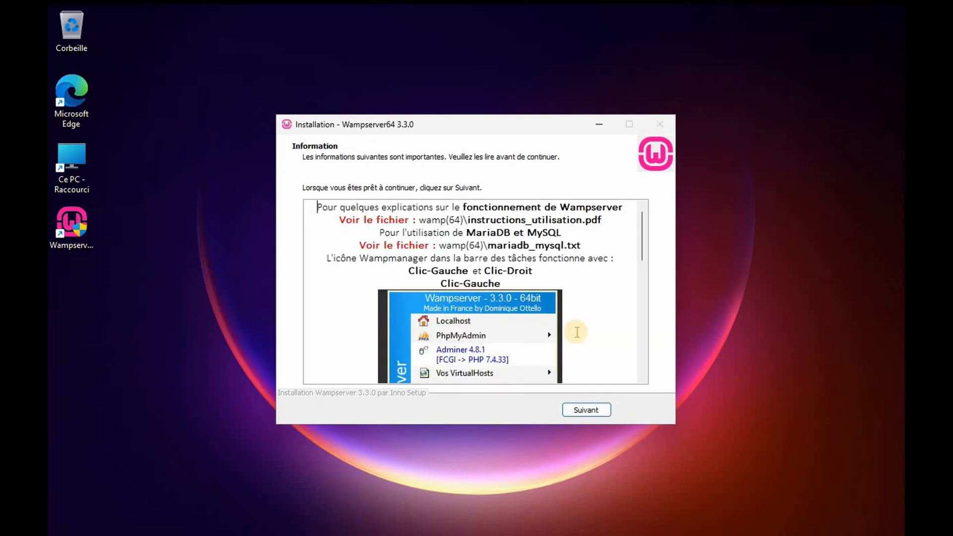
Step: Look through the Wampserver usage information and finish the installation wizard
scroll(577, 332, down, 10)
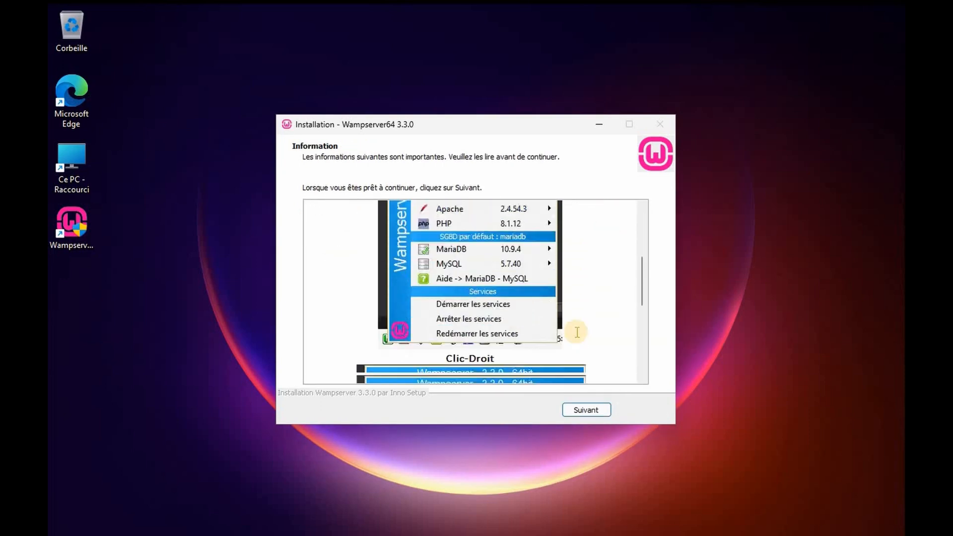
scroll(534, 271, down, 8)
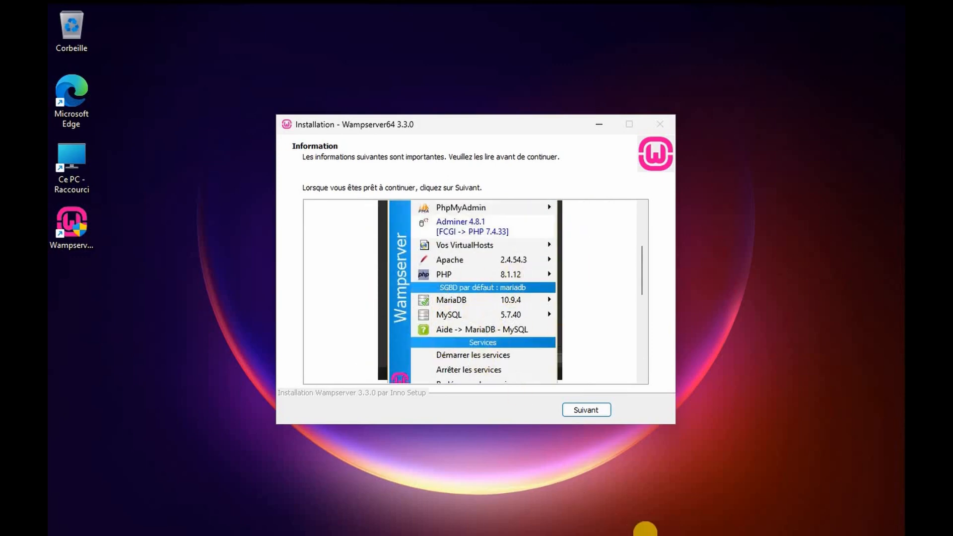
mouse_move(814, 531)
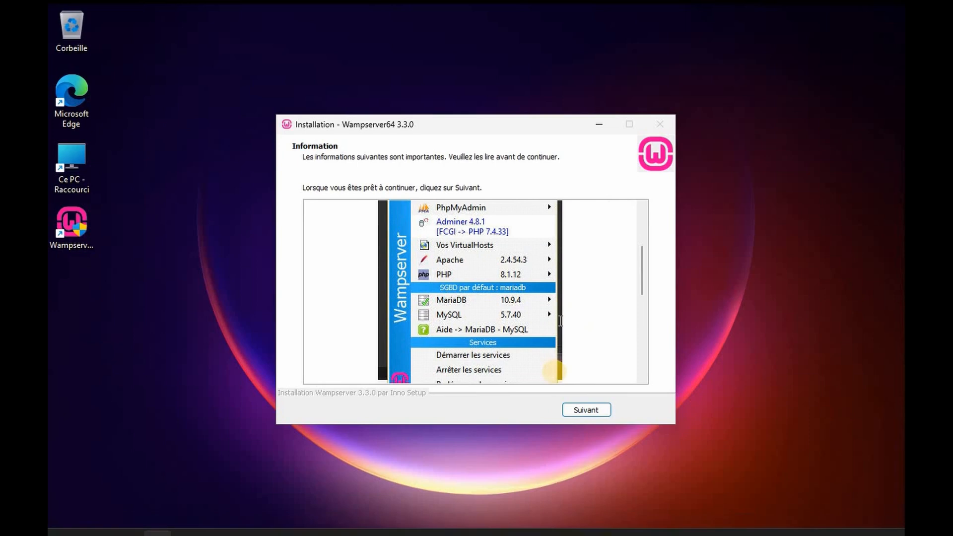
click(604, 416)
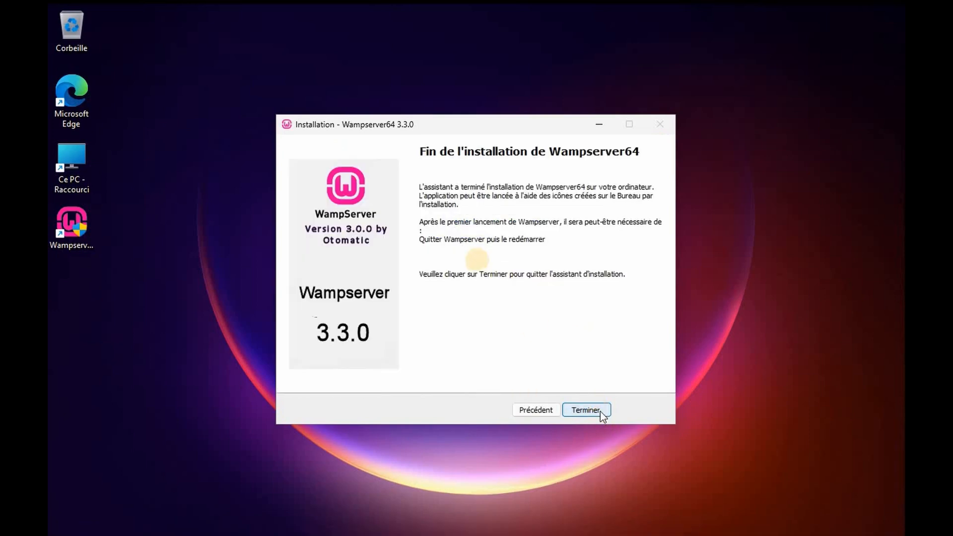
click(571, 407)
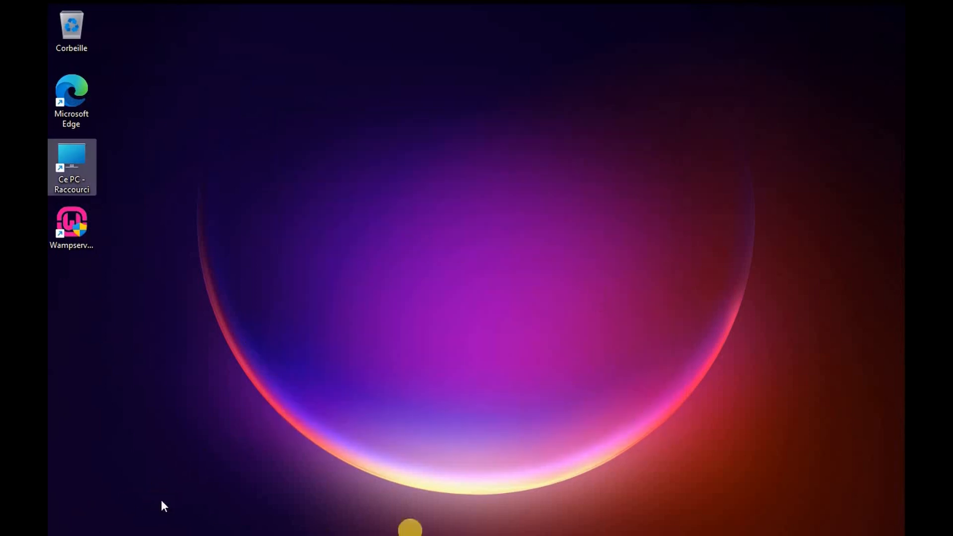
Step: Restart the computer from the Windows power options
mouse_move(421, 533)
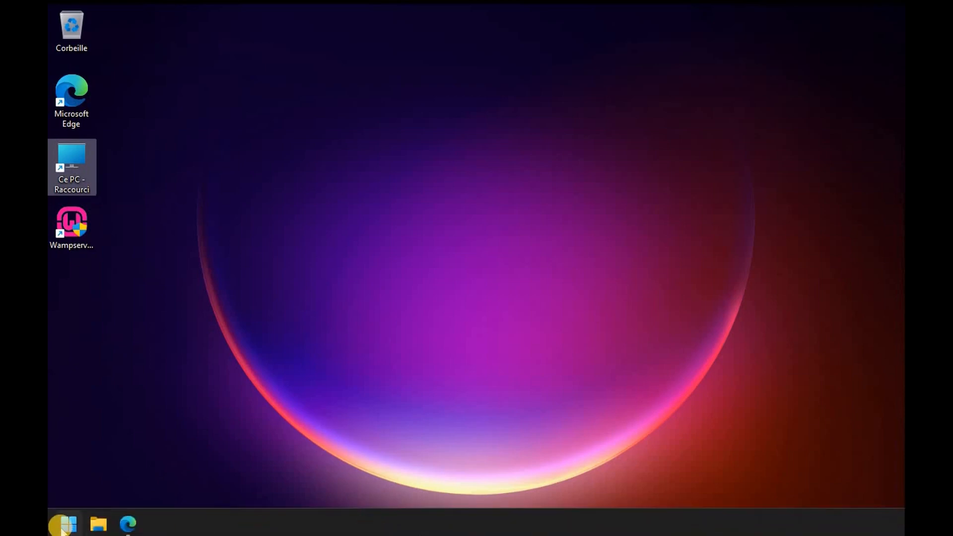
right_click(64, 527)
mouse_move(196, 471)
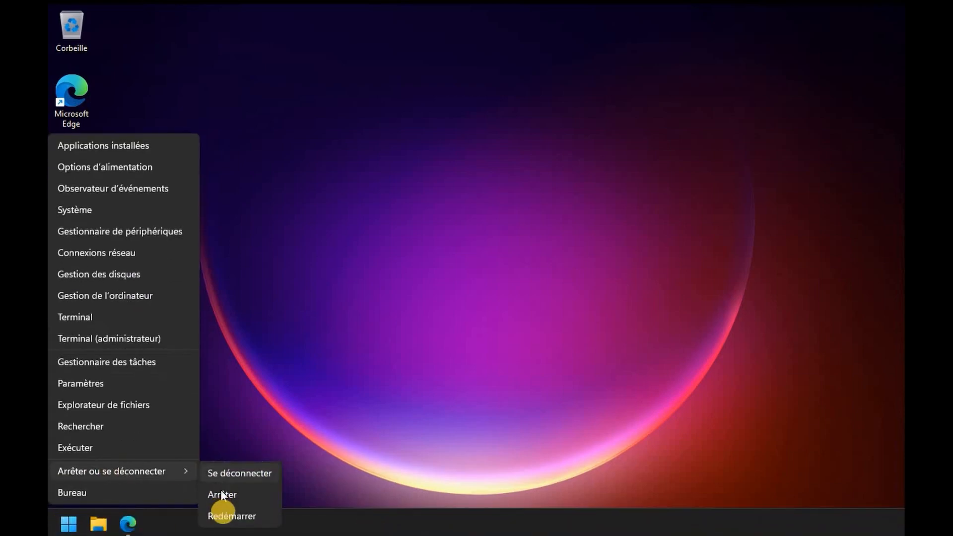
click(225, 516)
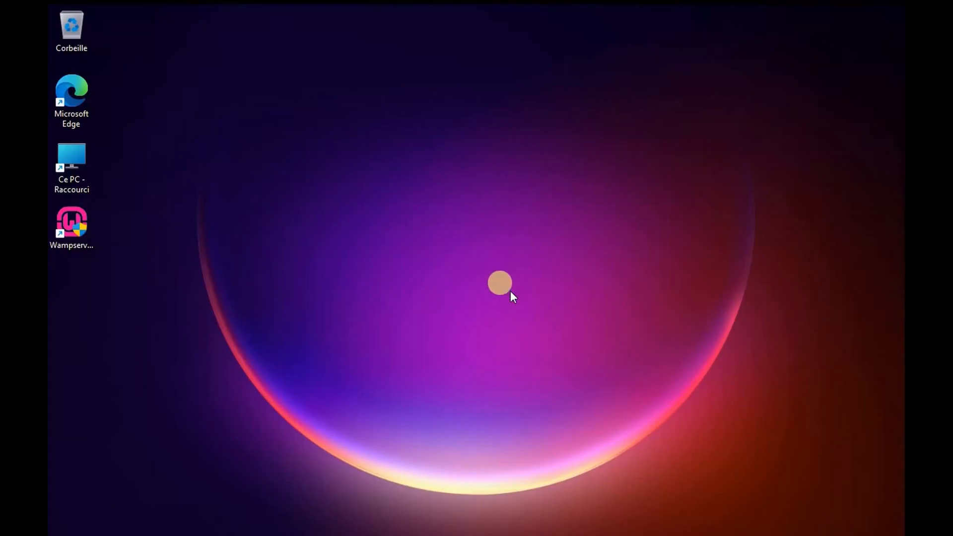
Step: Switch to Microsoft Edge and reopen the recently closed "Wampserver - Fichiers et Addons" page as the only tab in a maximized window
double_click(65, 105)
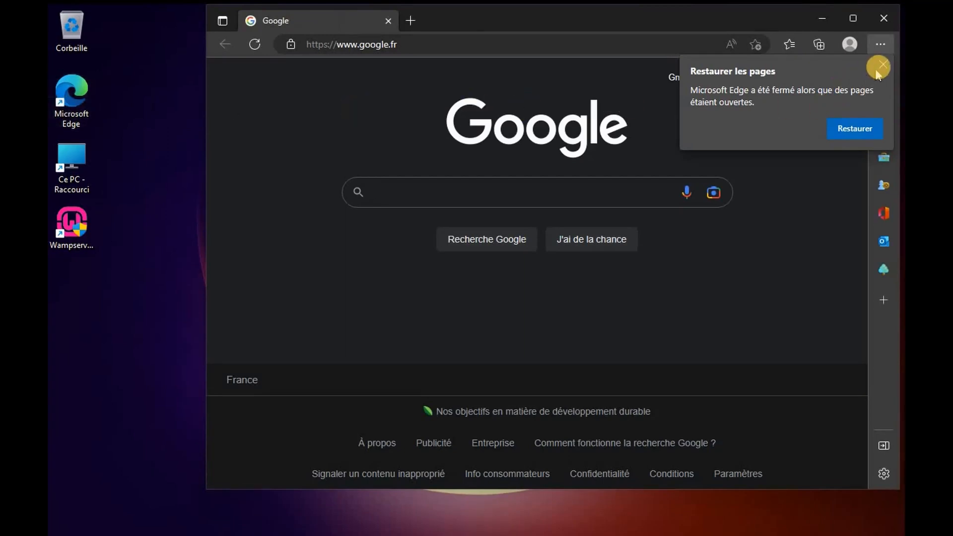
click(882, 65)
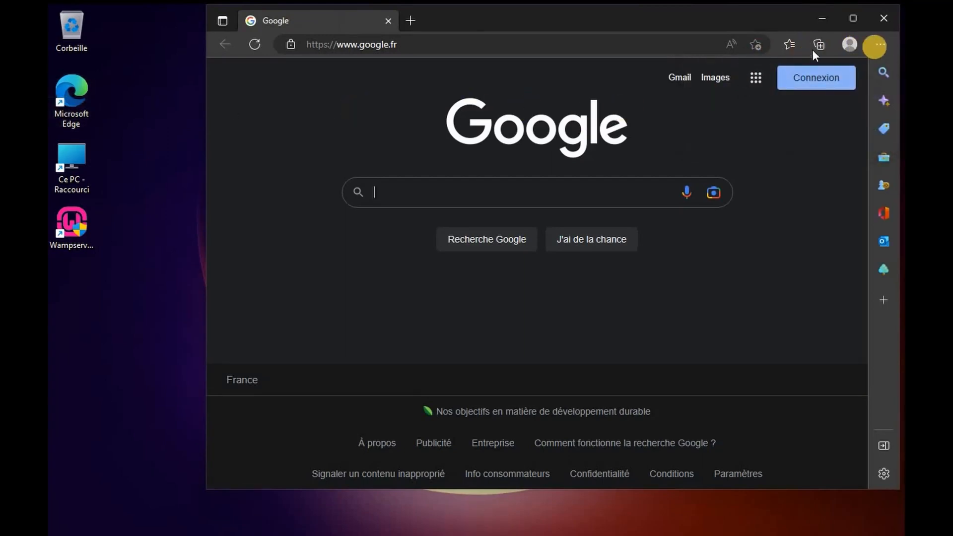
click(880, 44)
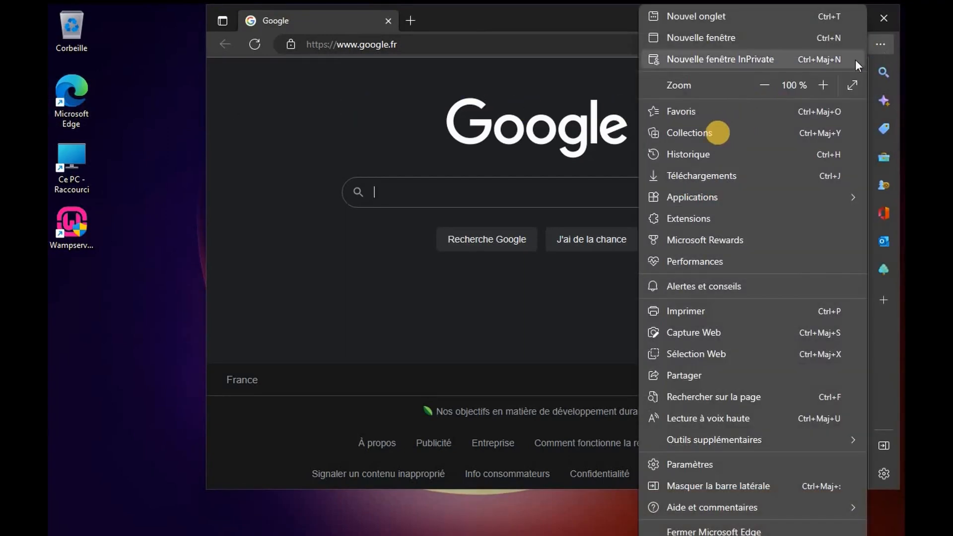
click(701, 158)
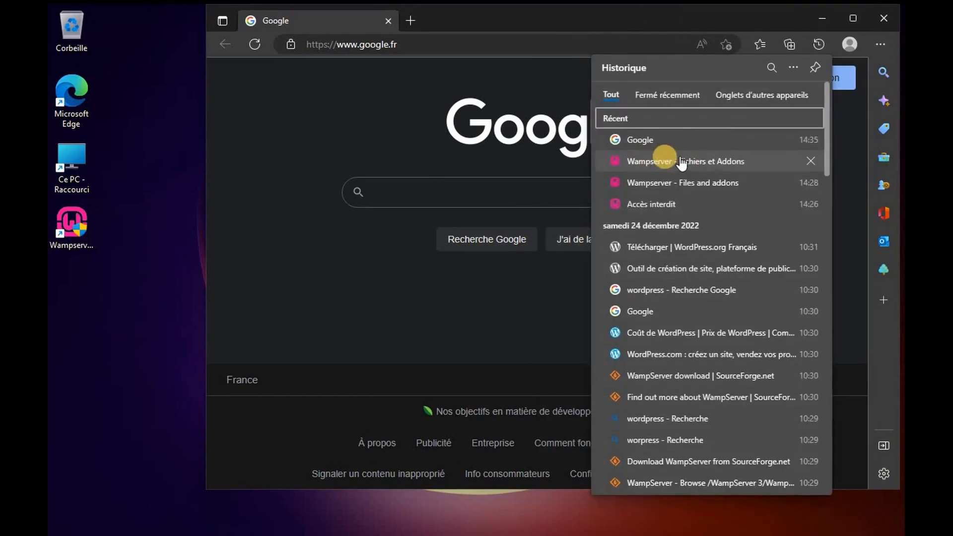
click(667, 94)
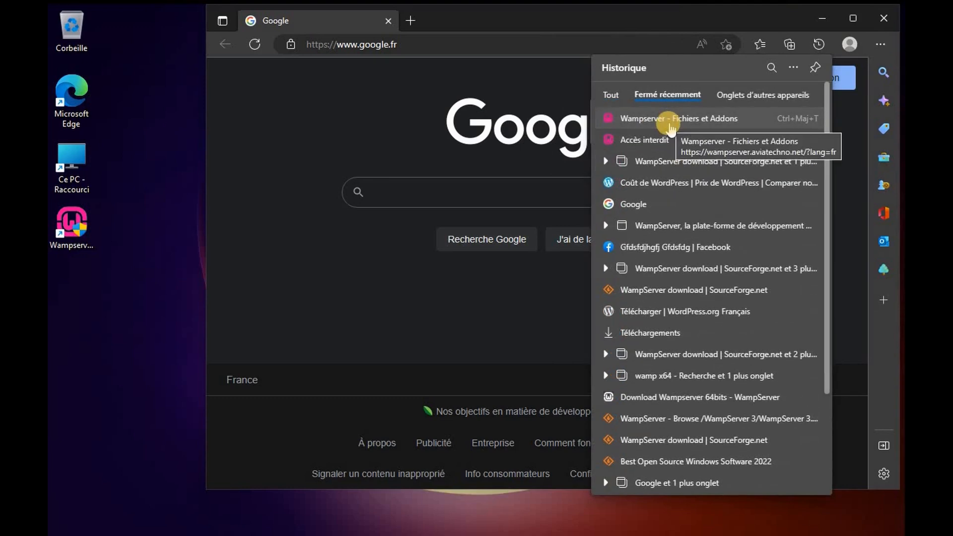
click(669, 124)
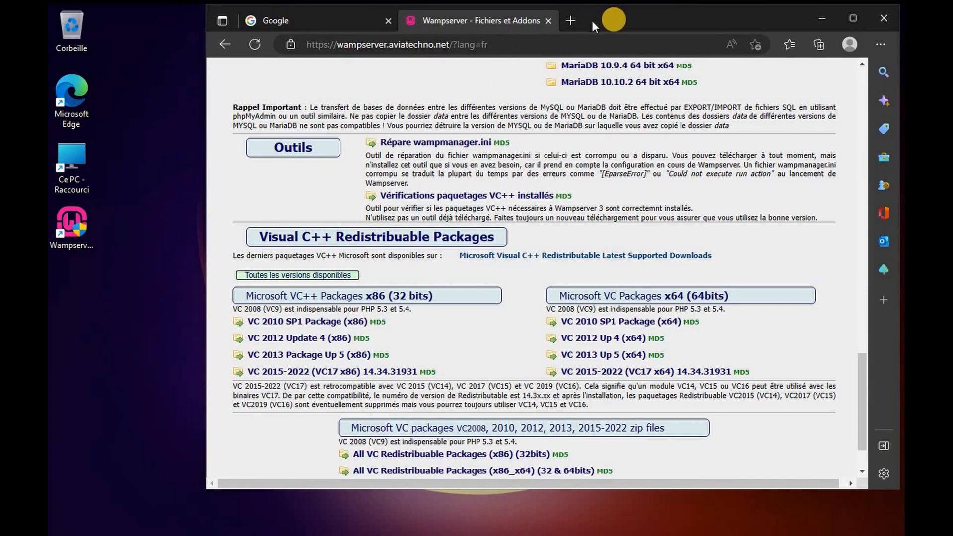
double_click(614, 20)
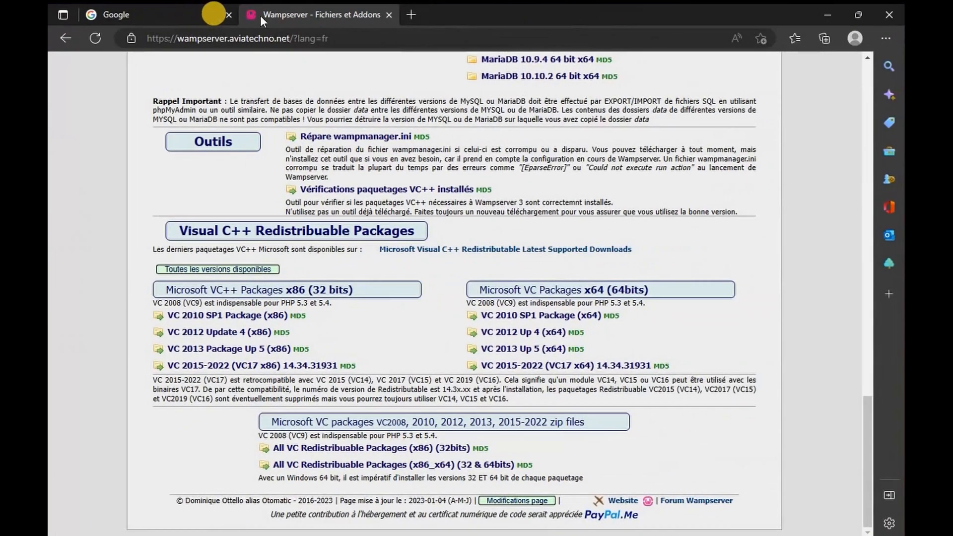
click(229, 14)
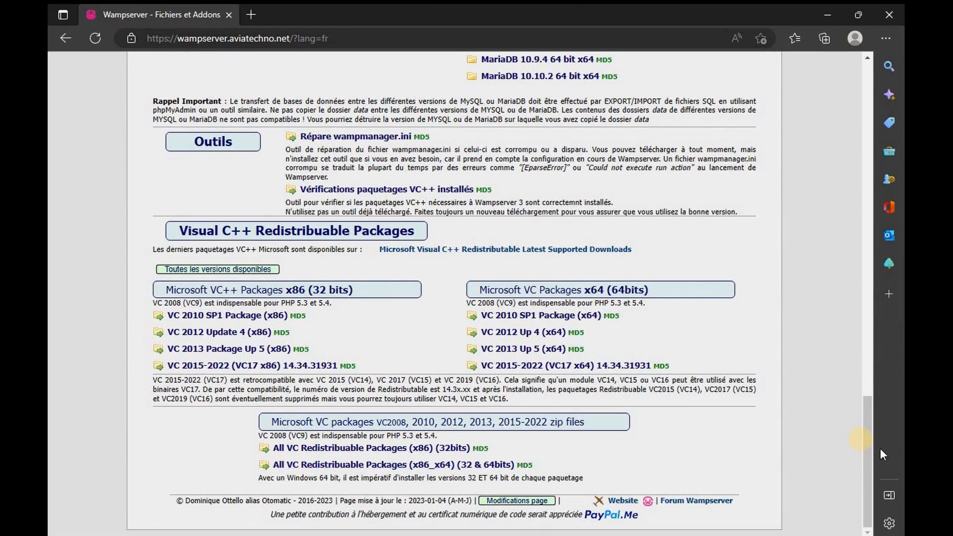
Step: Highlight the note on installing both versions on 64-bit Windows and download "All VC Redistribuable Packages (x86_x64) (32 & 64bits)"
drag(864, 437, 871, 461)
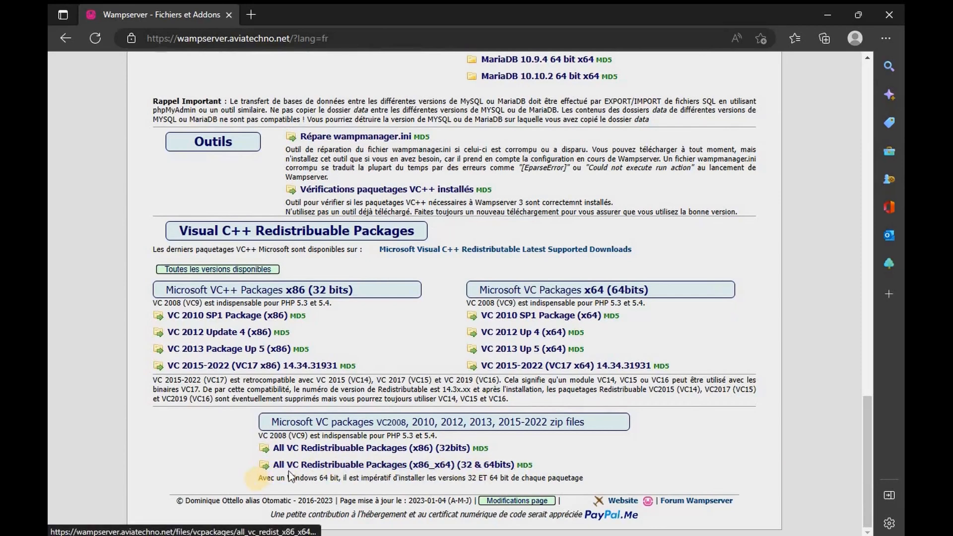
drag(258, 479, 356, 481)
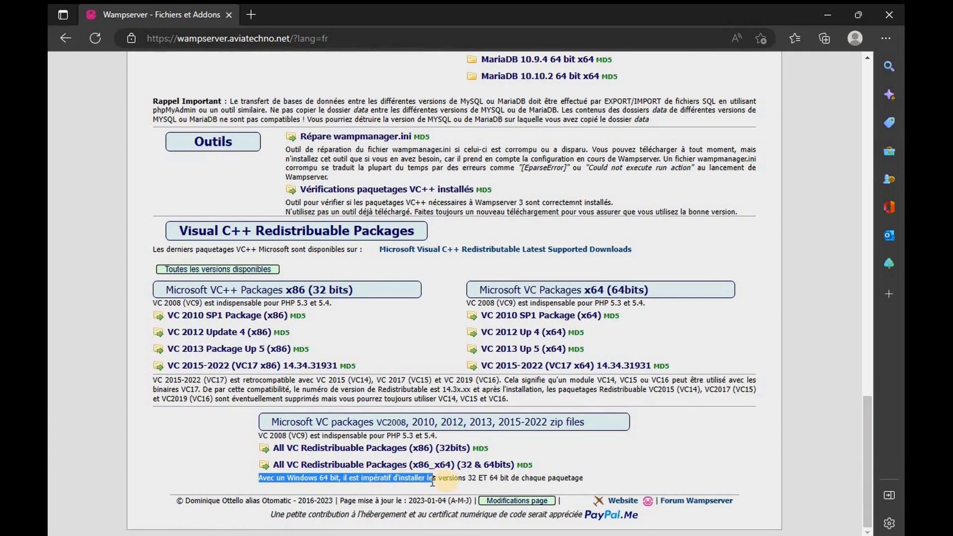
drag(495, 479, 526, 475)
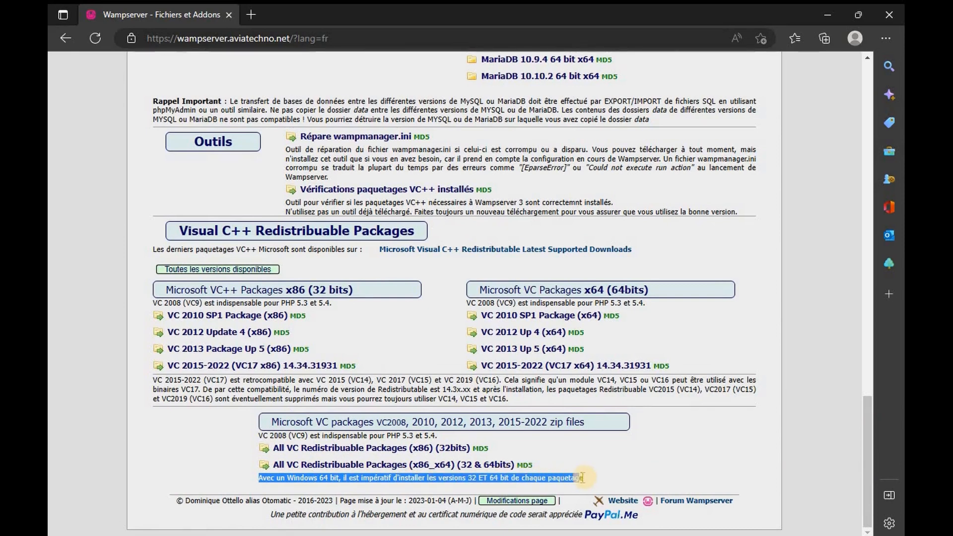
click(389, 466)
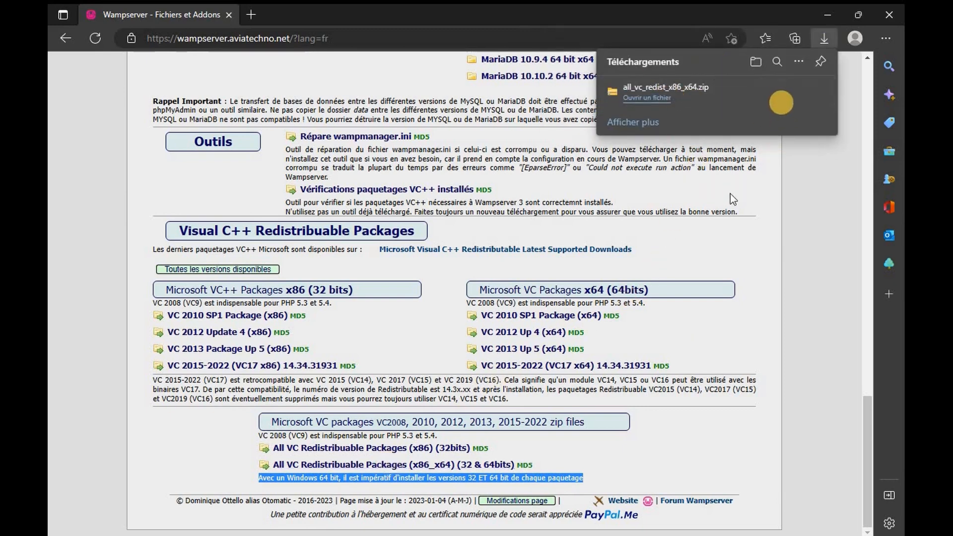
Step: Extract the downloaded all_vc_redist_x86_x64 archive into its default folder in Downloads, showing the extracted files
click(778, 92)
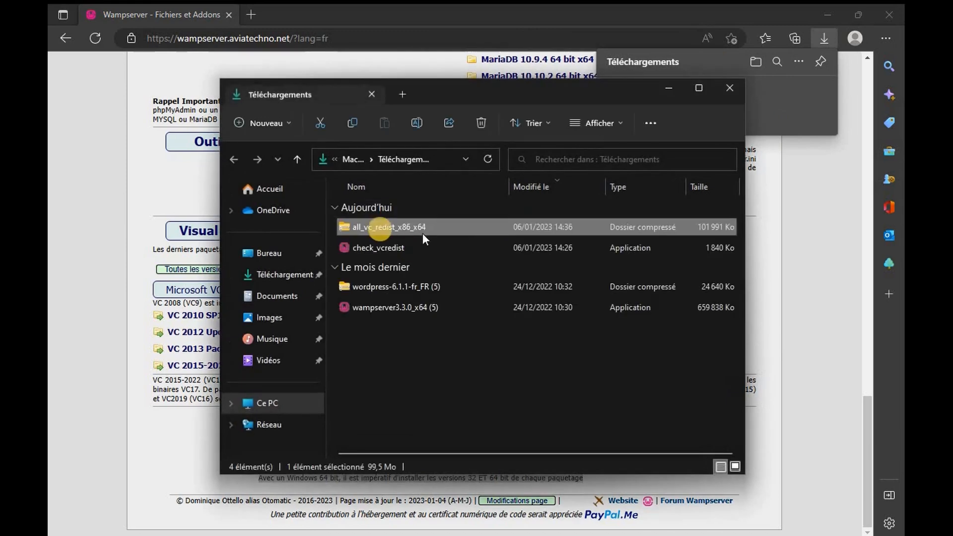
right_click(382, 233)
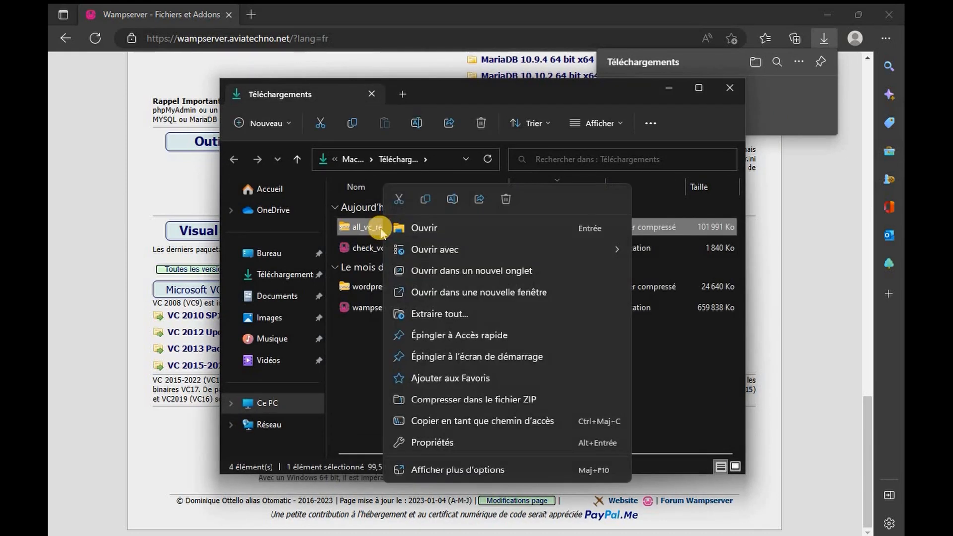
click(436, 318)
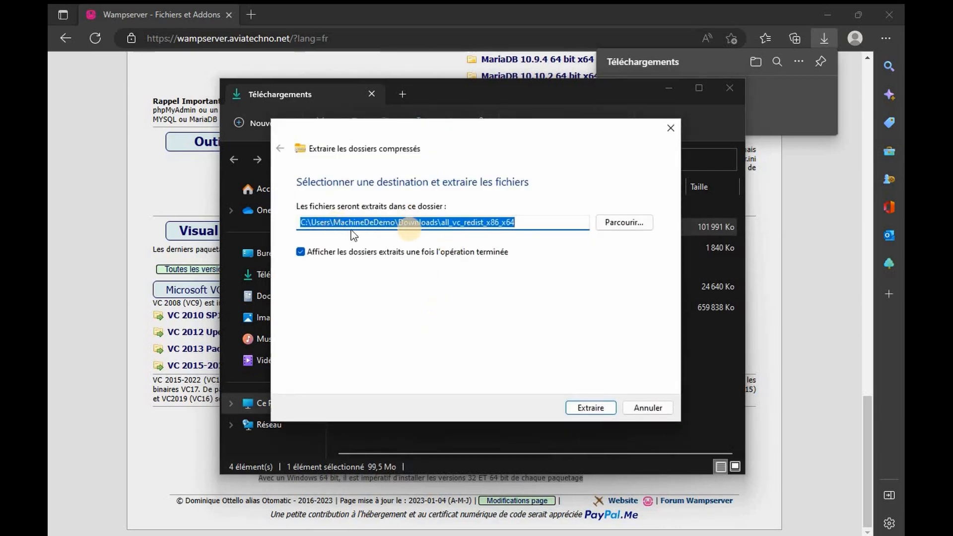
click(589, 409)
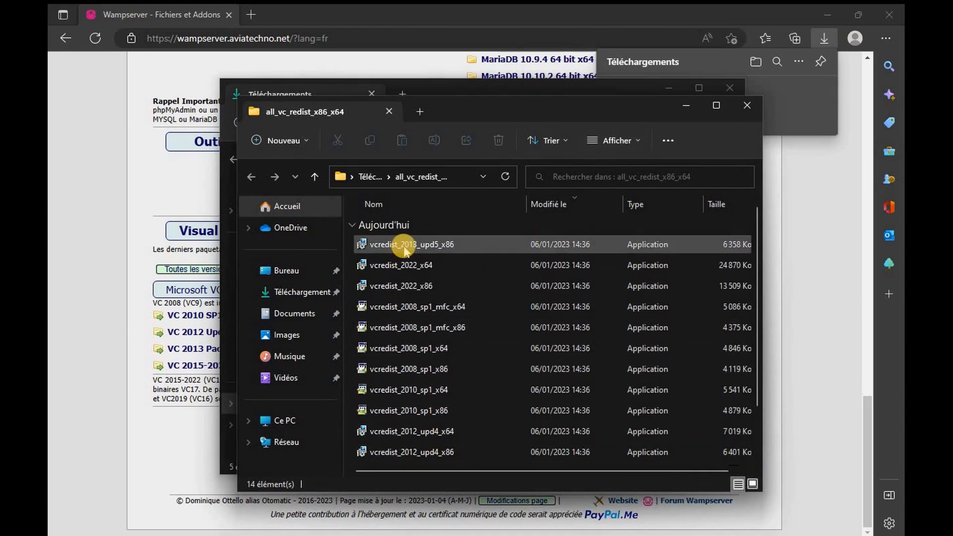
Step: Install vcredist_2013_upd5_x86 as administrator, authorizing the changes and accepting the license terms, and close its setup
right_click(404, 246)
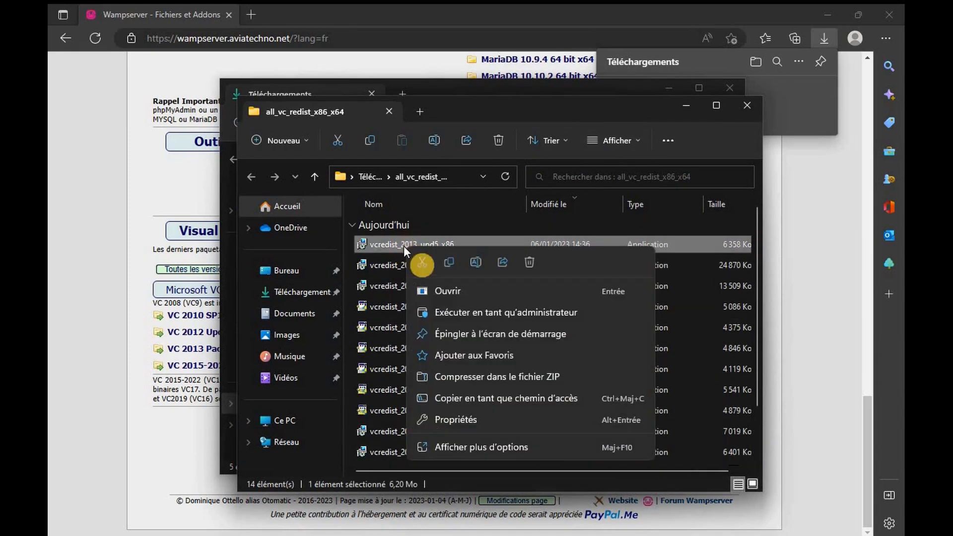
click(439, 313)
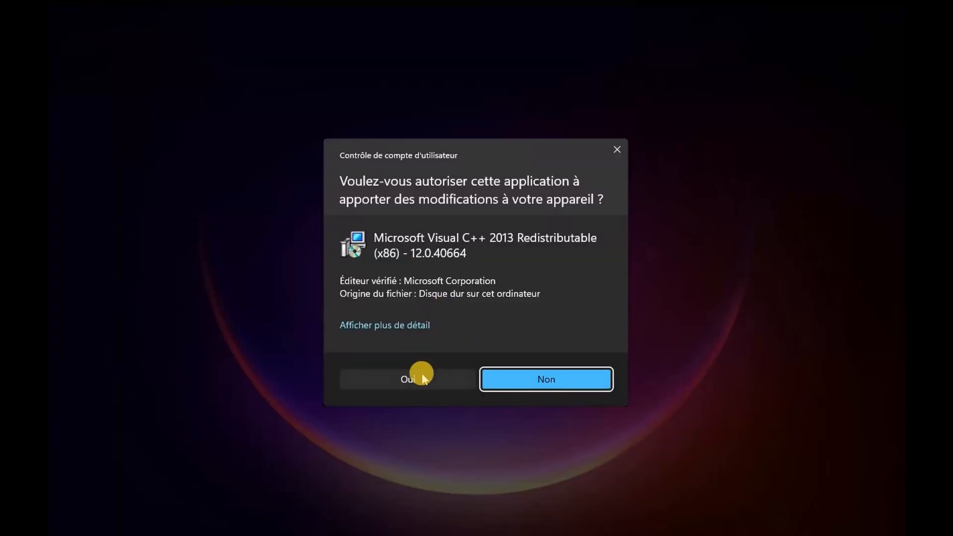
click(422, 379)
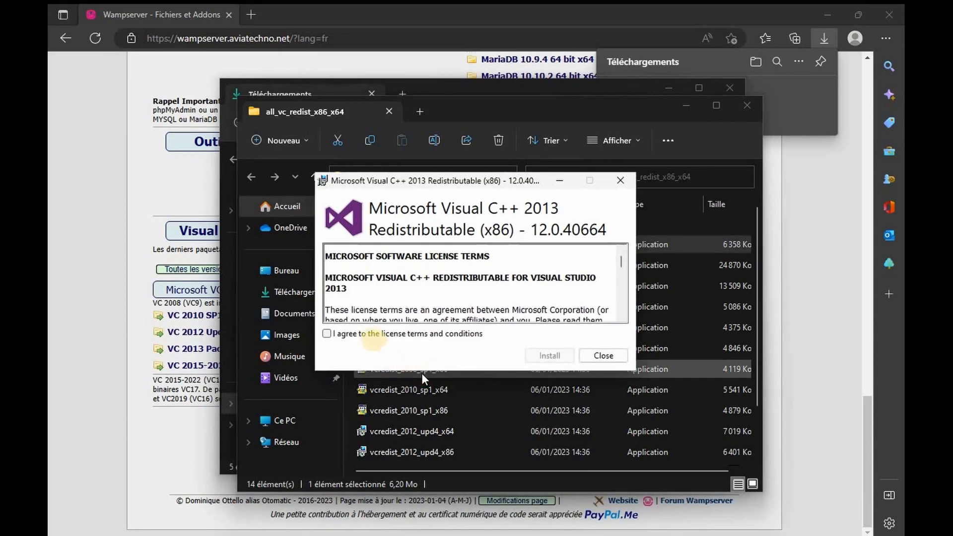
click(370, 333)
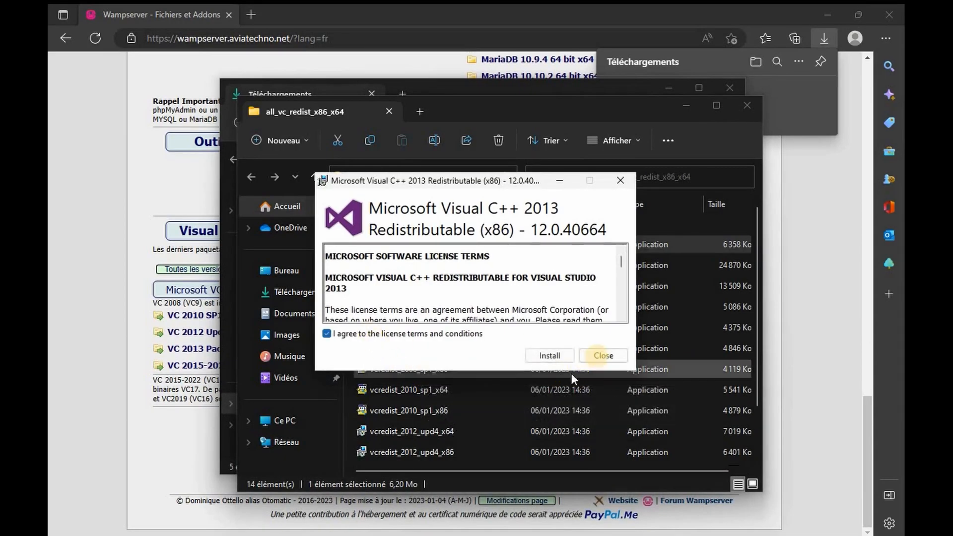
click(550, 355)
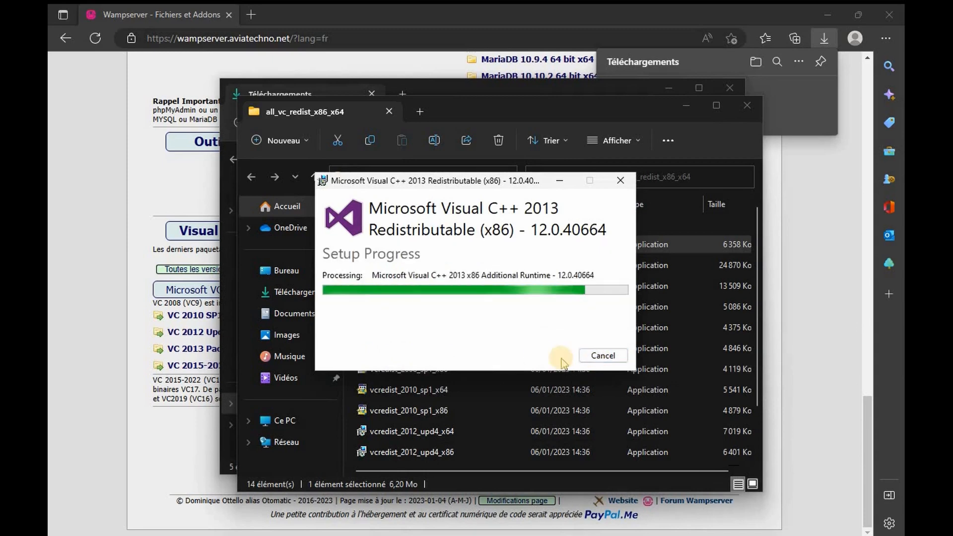
click(602, 355)
click(399, 264)
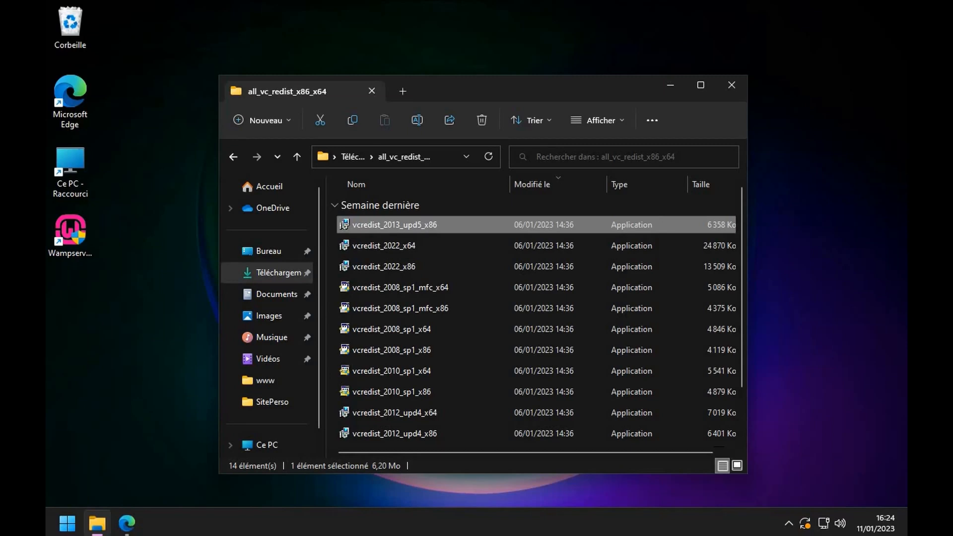
Step: Run vcredist_2013_upd5_x86 again to examine its Modify Setup options, and leave without repairing or uninstalling
click(419, 224)
click(474, 225)
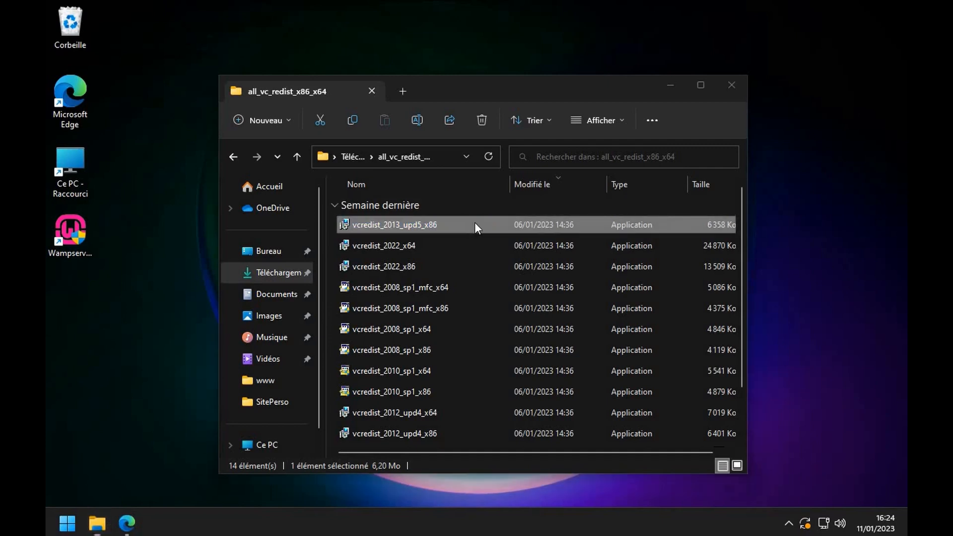
double_click(474, 224)
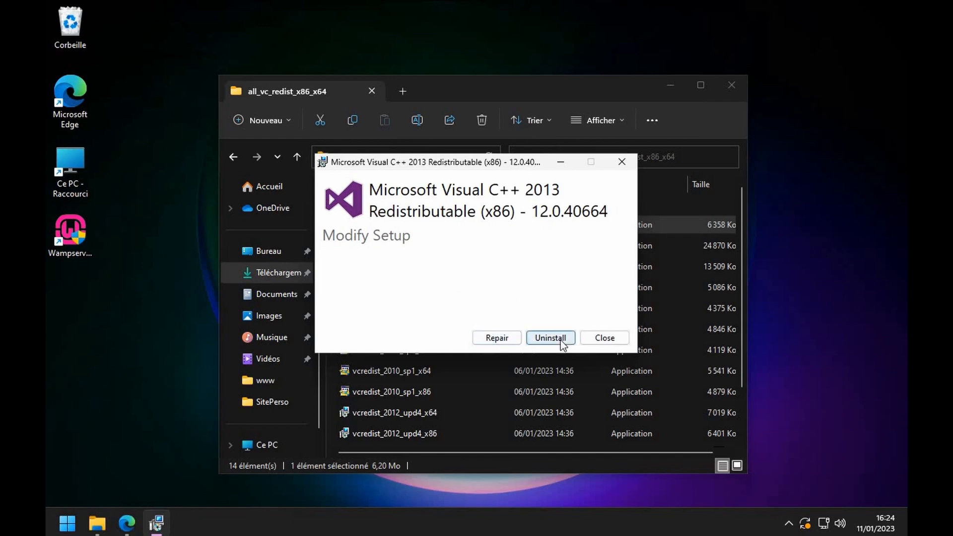
click(591, 339)
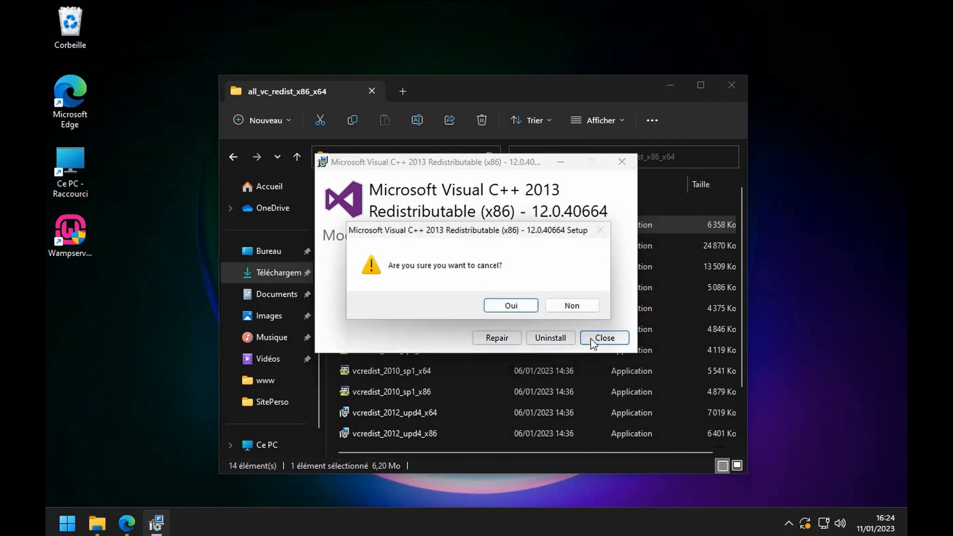
click(510, 307)
Step: Run vcredist_2008_sp1_mfc_x86 to examine its maintenance mode options, and cancel the setup without choosing one
click(413, 305)
double_click(413, 305)
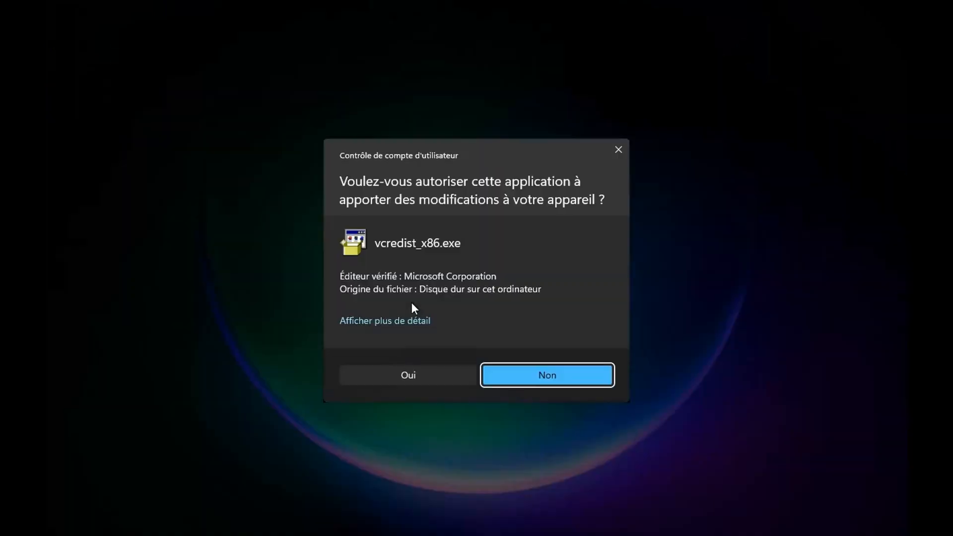
click(425, 373)
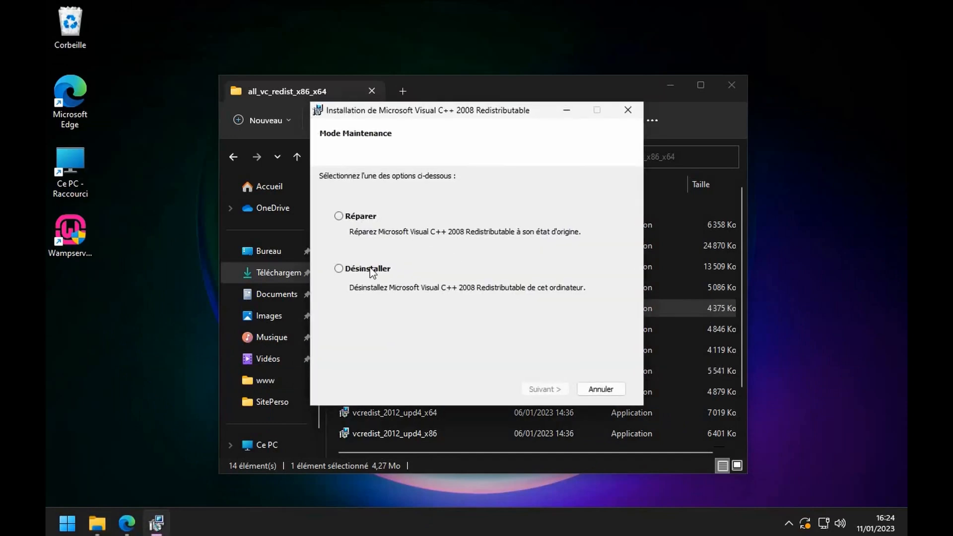
click(600, 389)
click(501, 297)
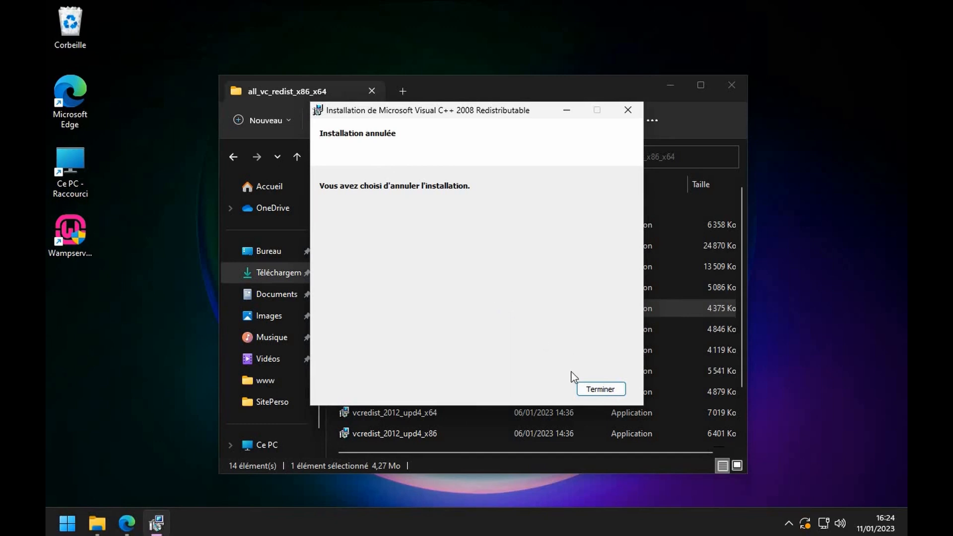
click(612, 392)
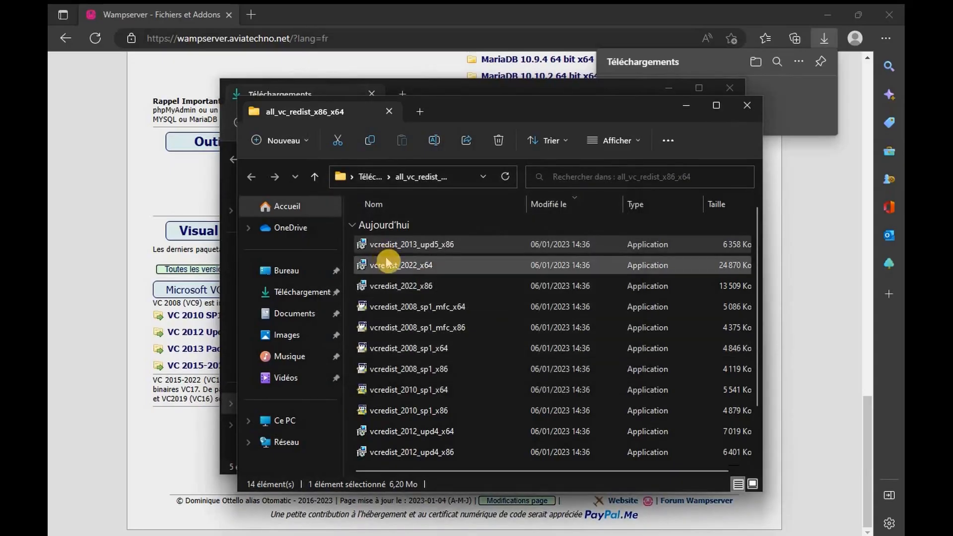
Step: Install vcredist_2022_x64 as administrator, accepting the license terms, and close its setup
right_click(413, 268)
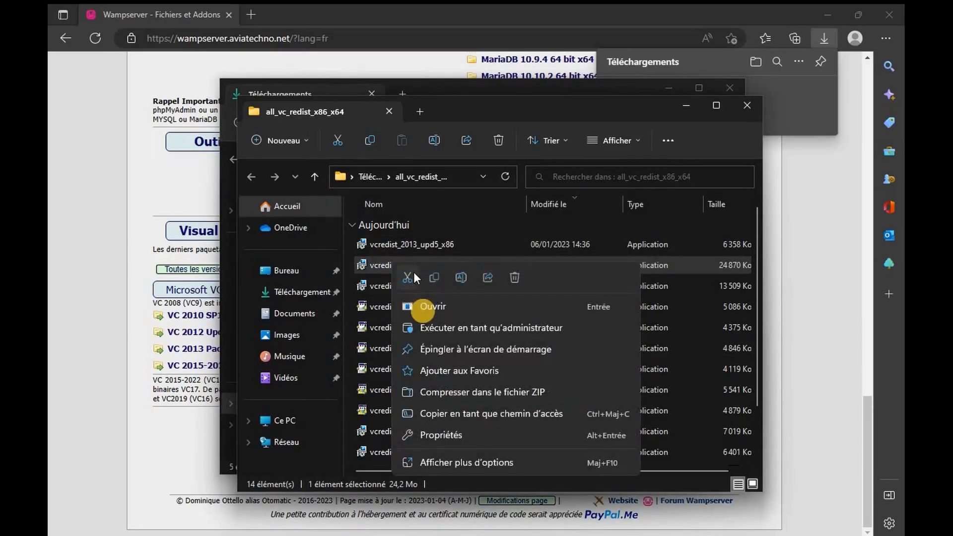
click(431, 329)
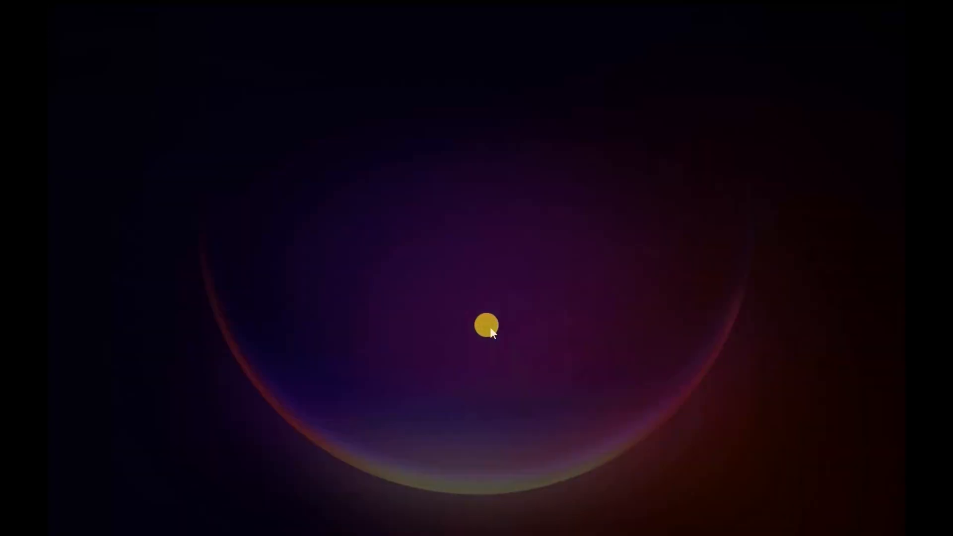
click(461, 379)
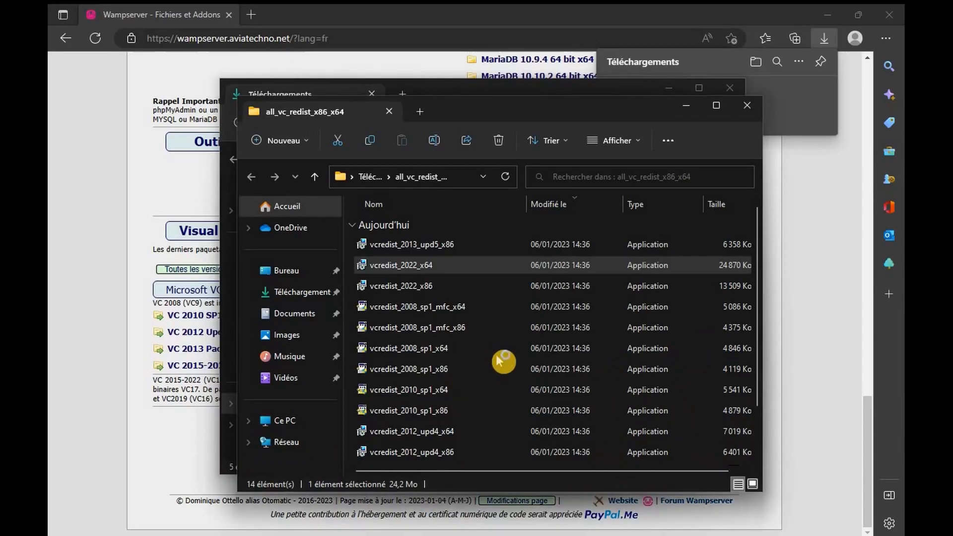
click(404, 333)
click(564, 356)
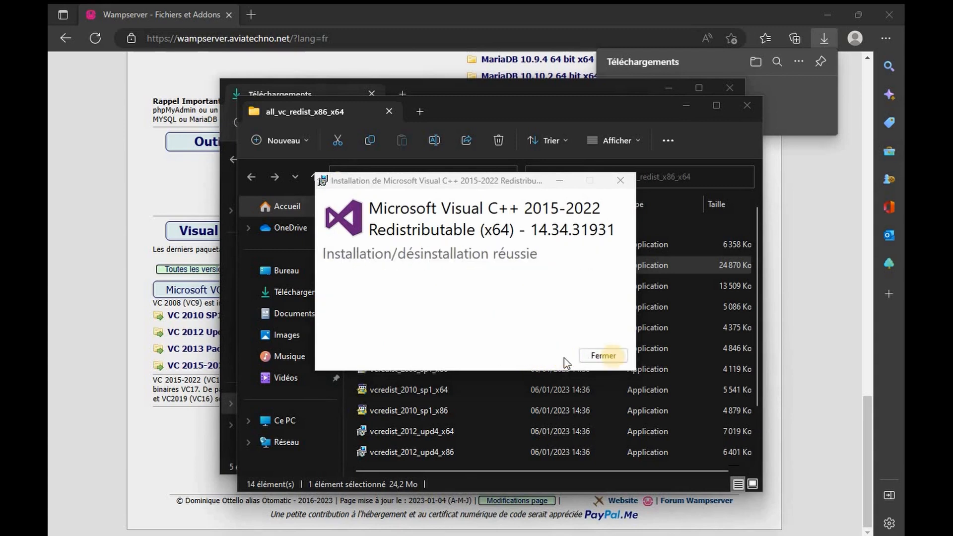
key(Return)
Step: Install vcredist_2022_x86 as administrator, authorizing the changes and accepting the license terms, and close its setup
click(386, 286)
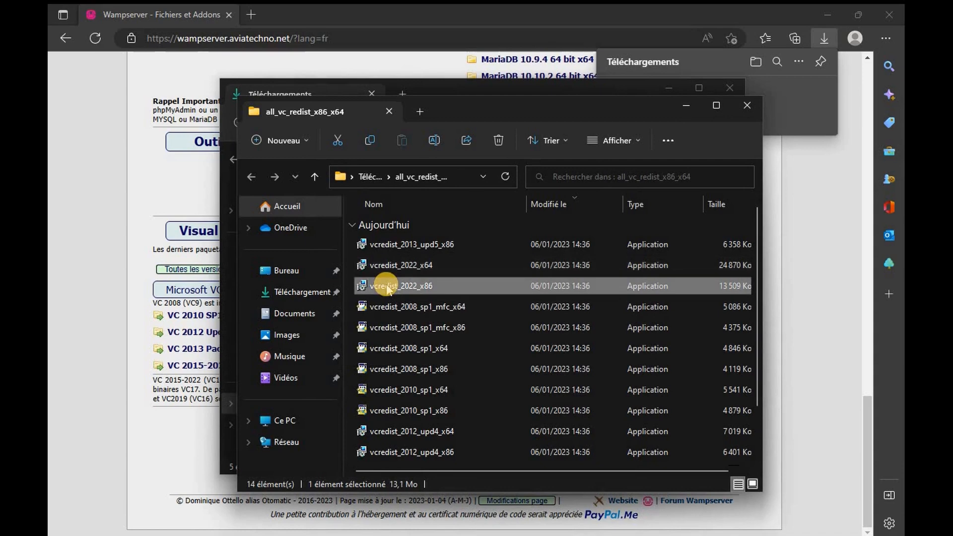
right_click(386, 288)
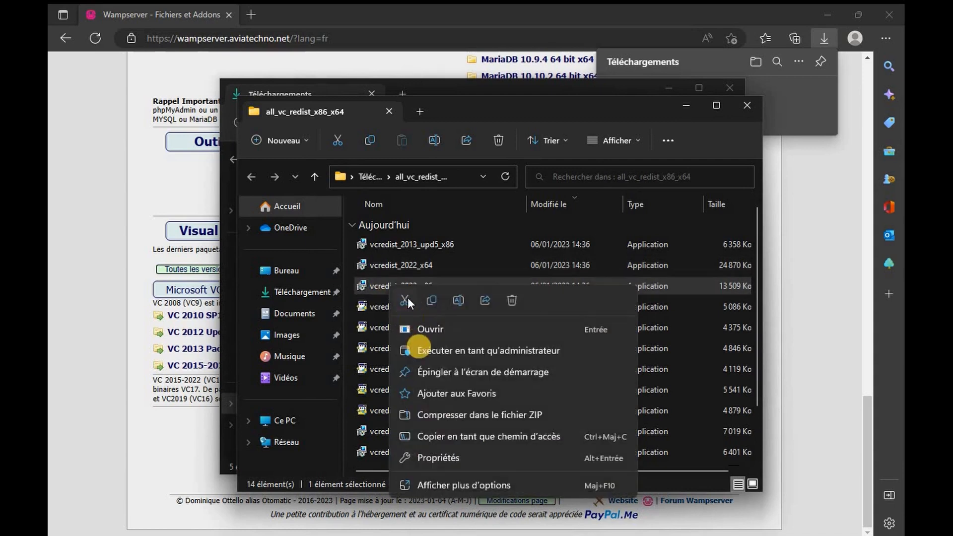
click(443, 352)
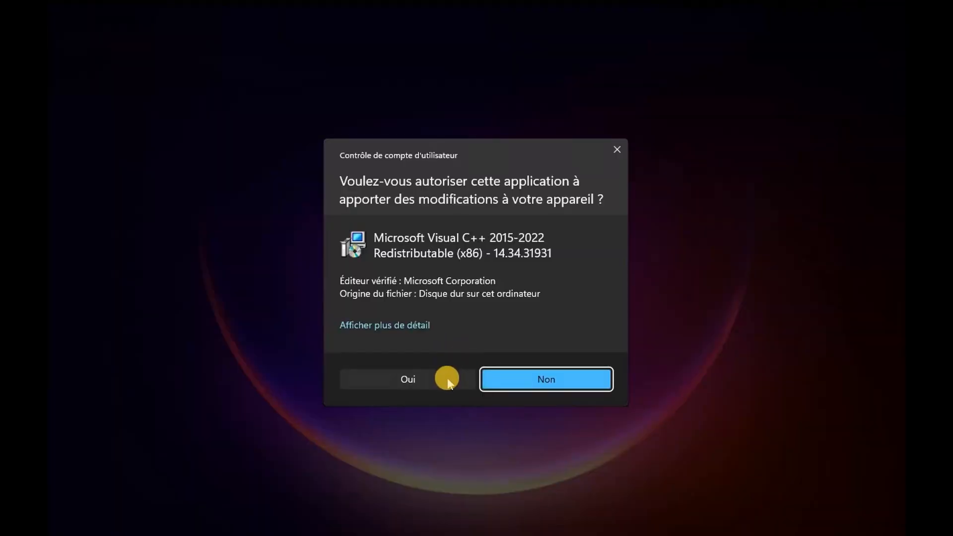
click(448, 380)
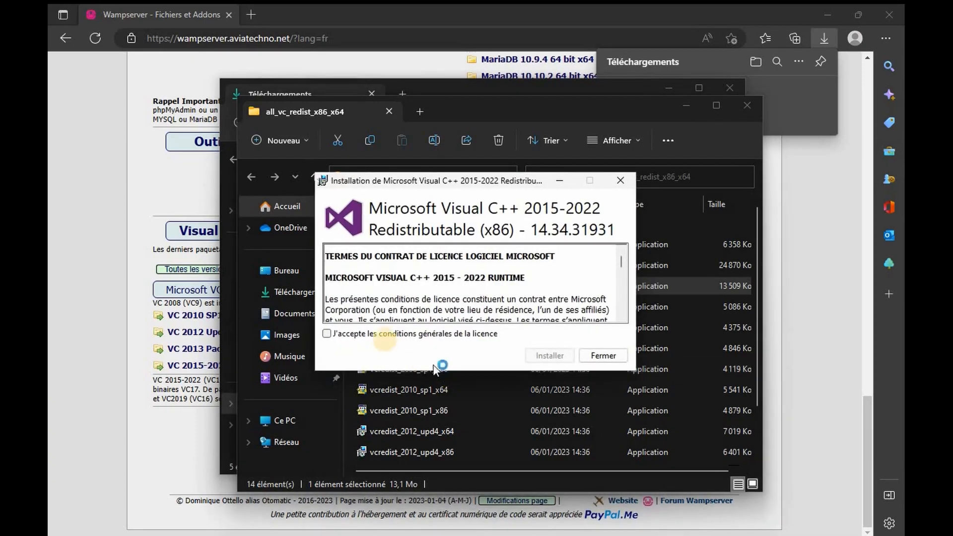
click(388, 335)
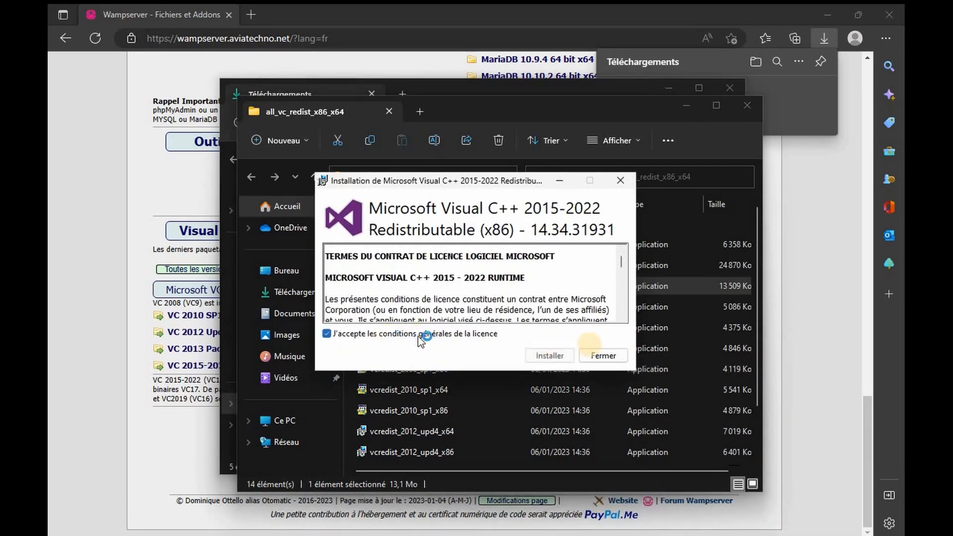
click(549, 356)
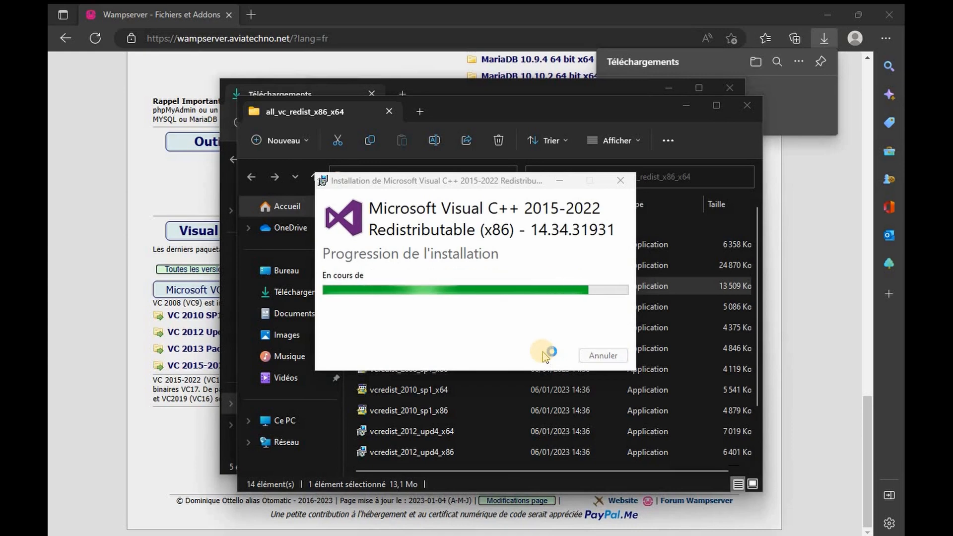
click(604, 355)
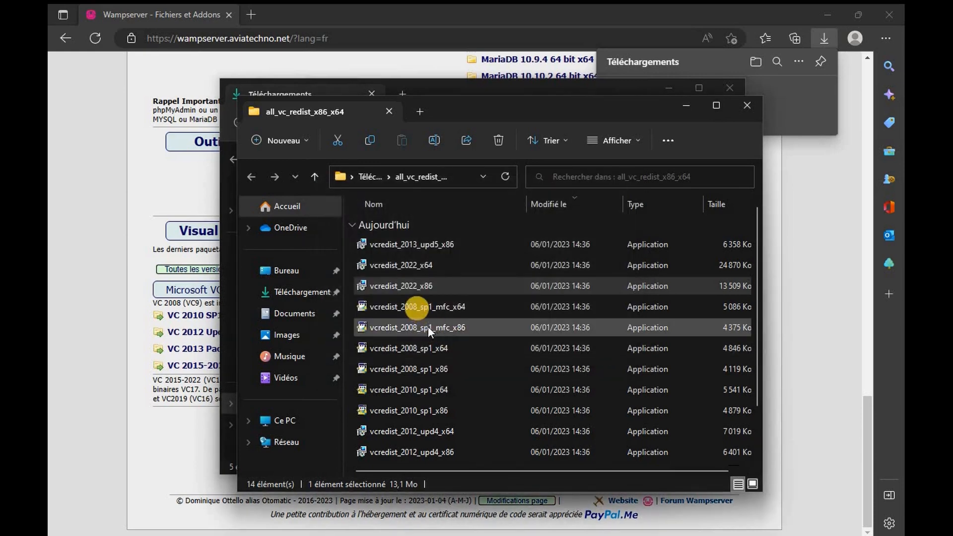
Step: Install vcredist_2008_sp1_mfc_x64 as administrator, accepting the license terms, and finish its setup
right_click(420, 309)
click(468, 162)
click(604, 404)
click(356, 387)
click(604, 404)
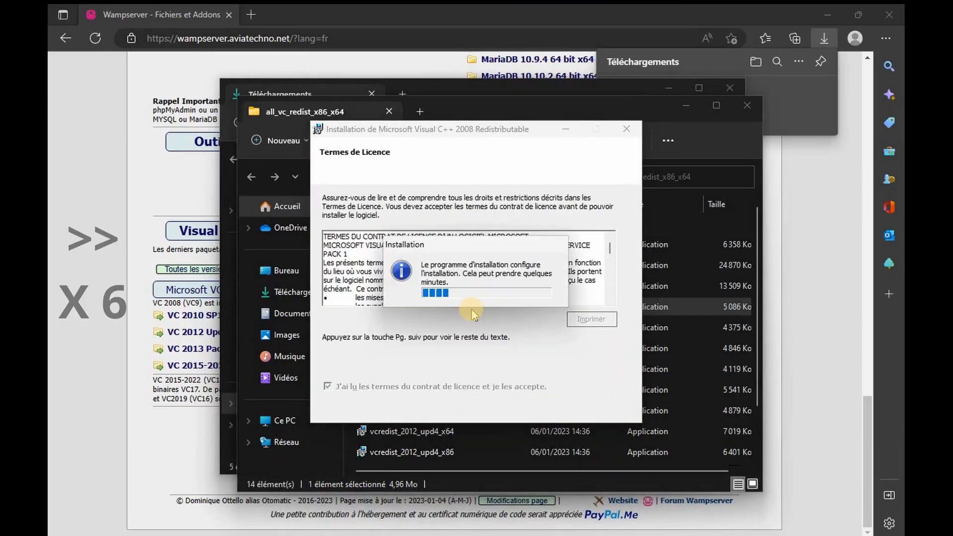
click(602, 404)
Step: Run vcredist_2008_sp1_mfc_x86, authorizing its changes, and go through its setup until it closes
click(433, 328)
double_click(433, 328)
click(417, 373)
click(550, 403)
click(602, 405)
Step: Install vcredist_2008_sp1_x64 as administrator, authorizing the changes and accepting the license terms, and finish its setup
right_click(440, 347)
click(490, 195)
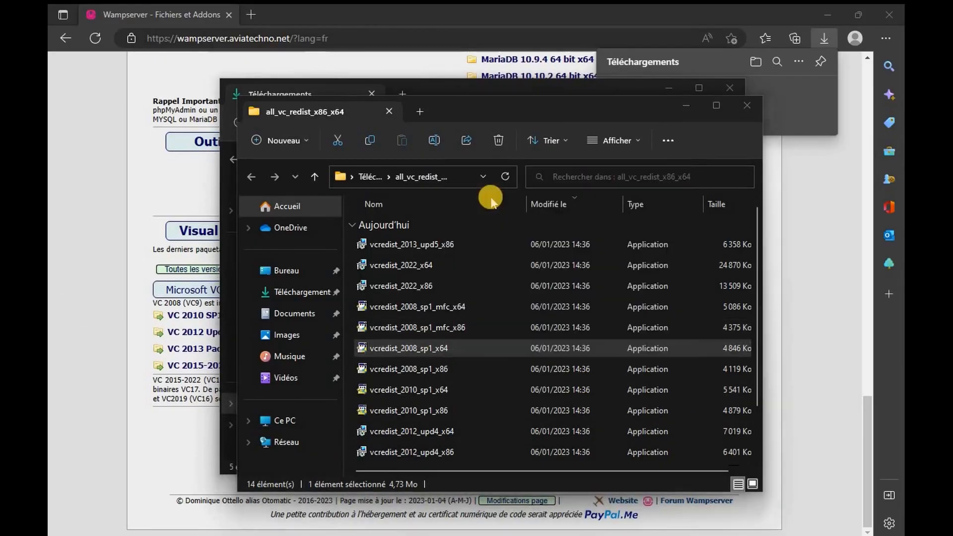
click(444, 372)
click(548, 407)
click(328, 378)
click(547, 408)
click(602, 405)
Step: Install vcredist_2008_sp1_x86 as administrator, authorizing the changes and accepting the license terms, and finish its setup
right_click(441, 370)
click(490, 217)
click(437, 375)
click(547, 407)
click(437, 378)
click(551, 407)
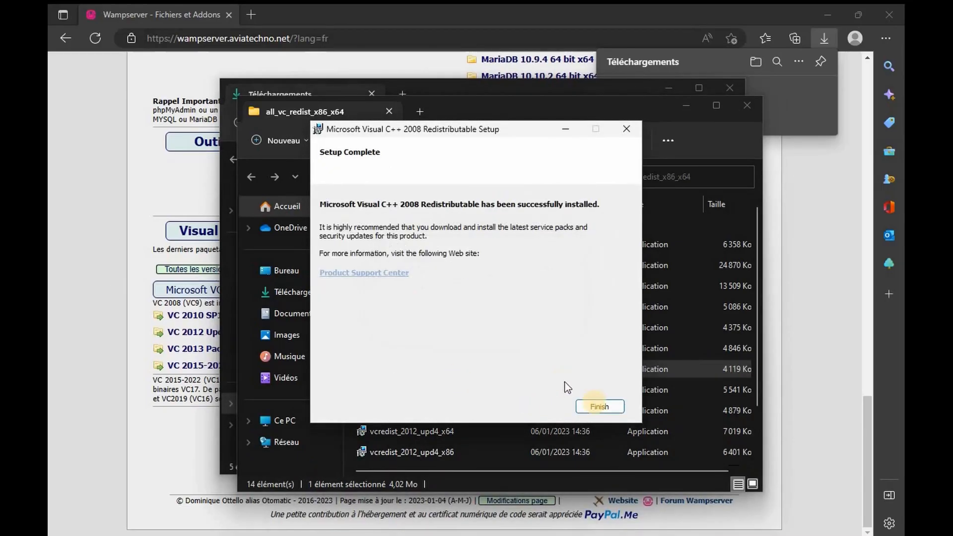
click(599, 405)
Step: Install vcredist_2010_sp1_x64 as administrator, authorizing the changes and accepting the license terms, and finish its setup
right_click(419, 389)
click(474, 239)
click(426, 376)
click(342, 292)
click(553, 413)
click(610, 414)
Step: Install vcredist_2010_sp1_x86 as administrator, authorizing the changes and accepting the license terms, and finish its setup
right_click(440, 412)
click(490, 272)
click(427, 376)
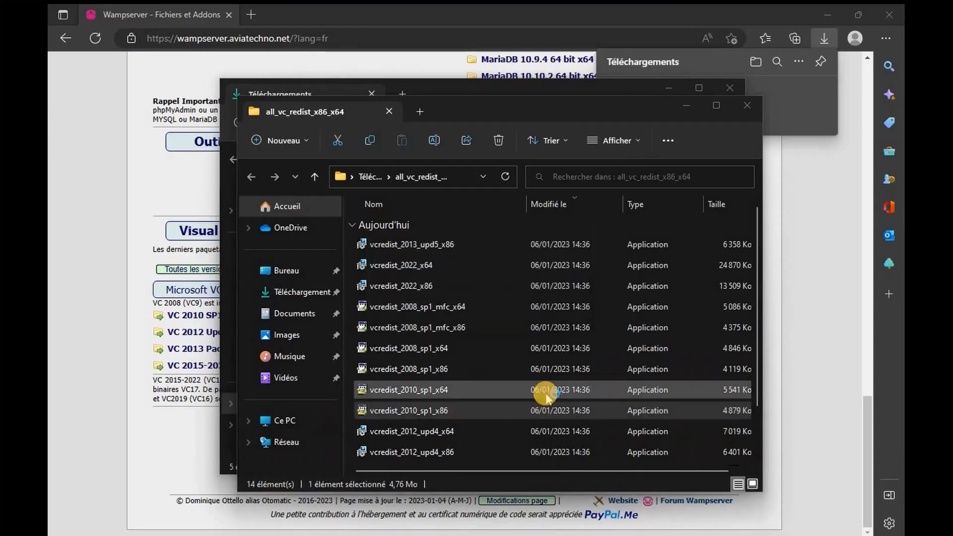
click(342, 292)
click(559, 414)
click(610, 414)
Step: Install vcredist_2012_upd4_x64 as administrator, authorizing the changes and accepting the license terms, and close its setup
right_click(415, 432)
click(476, 281)
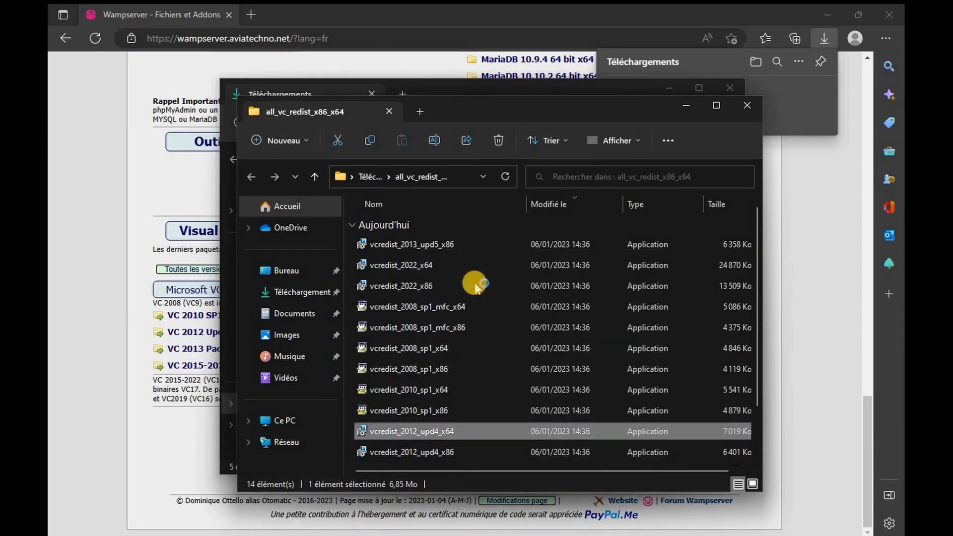
click(428, 373)
click(334, 332)
click(553, 356)
click(604, 356)
Step: Install vcredist_2012_upd4_x86 as administrator, authorizing the changes and accepting the license terms, and close its setup
right_click(422, 453)
click(487, 304)
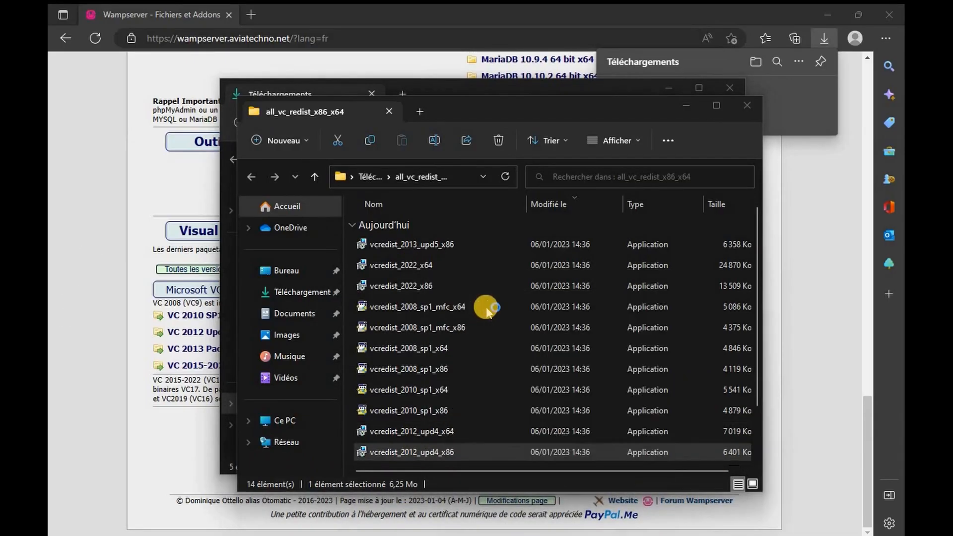
click(428, 373)
click(328, 332)
click(553, 356)
click(604, 356)
Step: Install vcredist_2013_upd5_x64 as administrator, authorizing the changes and accepting the license terms, and close its setup
scroll(589, 457, down, 2)
right_click(448, 414)
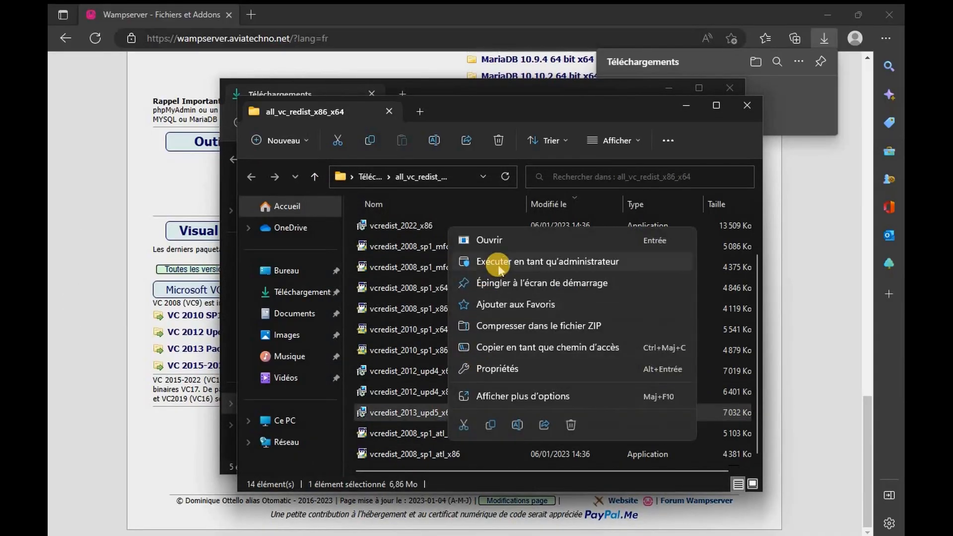
click(498, 264)
click(428, 373)
click(328, 332)
click(552, 356)
click(603, 356)
Step: Install vcredist_2008_sp1_atl_x64 as administrator, authorizing the changes and accepting the license terms, and finish its setup
right_click(441, 435)
click(490, 285)
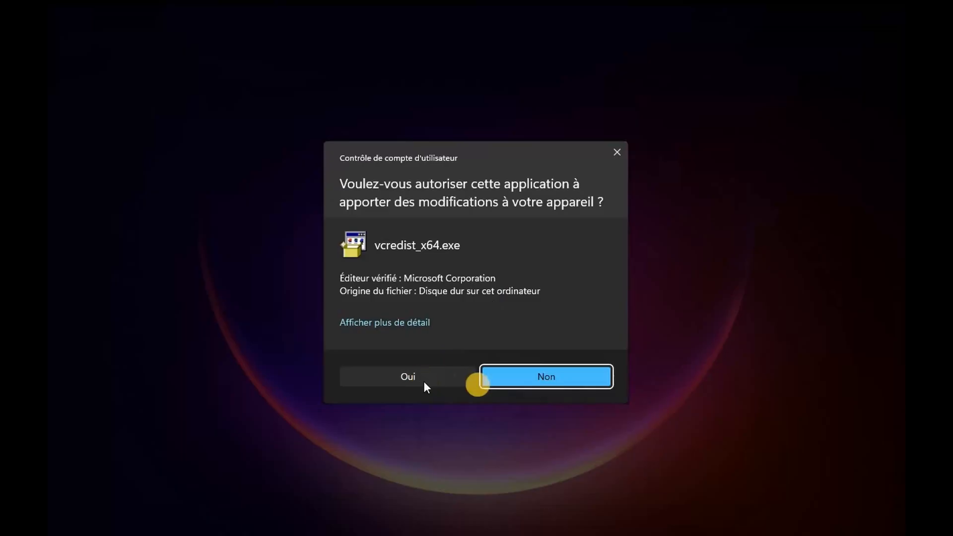
click(424, 378)
click(549, 406)
click(425, 387)
click(546, 405)
click(617, 406)
Step: Install vcredist_2008_sp1_atl_x86 as administrator, authorizing the changes and accepting the license terms, and finish its setup
right_click(435, 454)
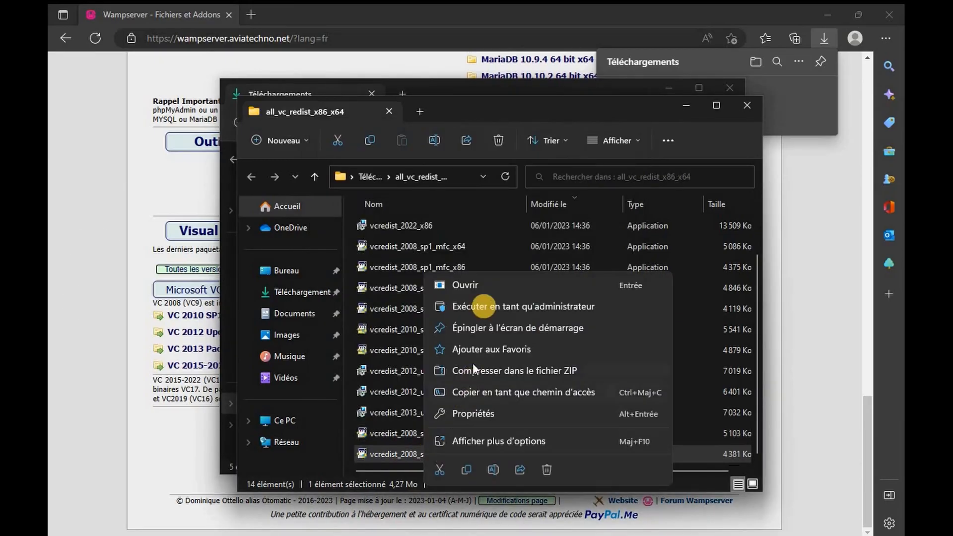
click(483, 305)
click(433, 375)
click(547, 406)
click(413, 387)
click(547, 408)
click(618, 407)
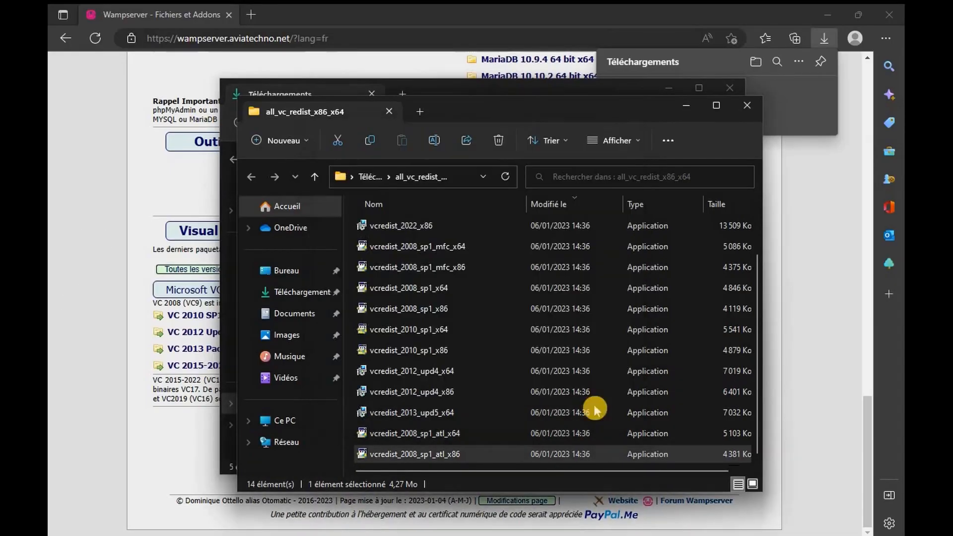
Step: Close both File Explorer windows and download a fresh copy of the installed VC++ packages verification tool from the Wampserver page
click(749, 106)
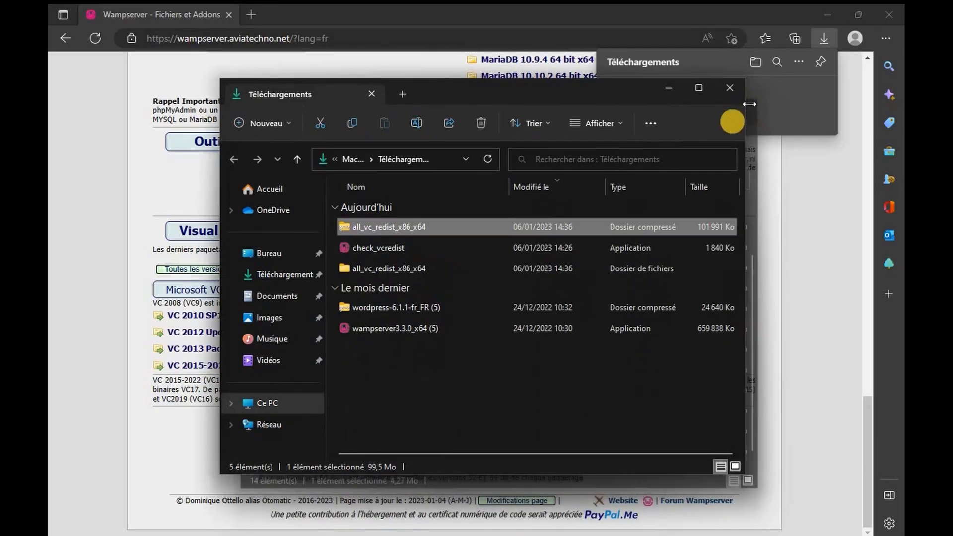
click(724, 89)
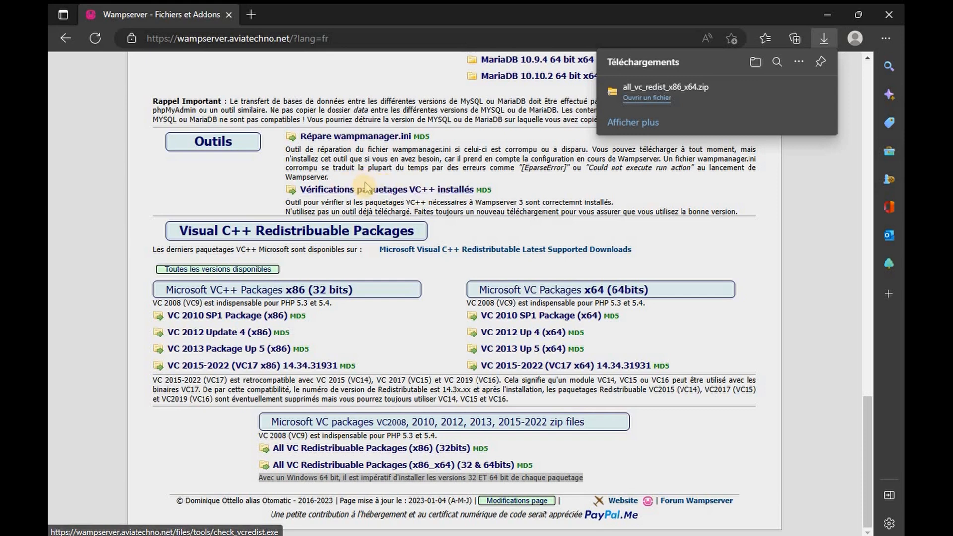
click(366, 193)
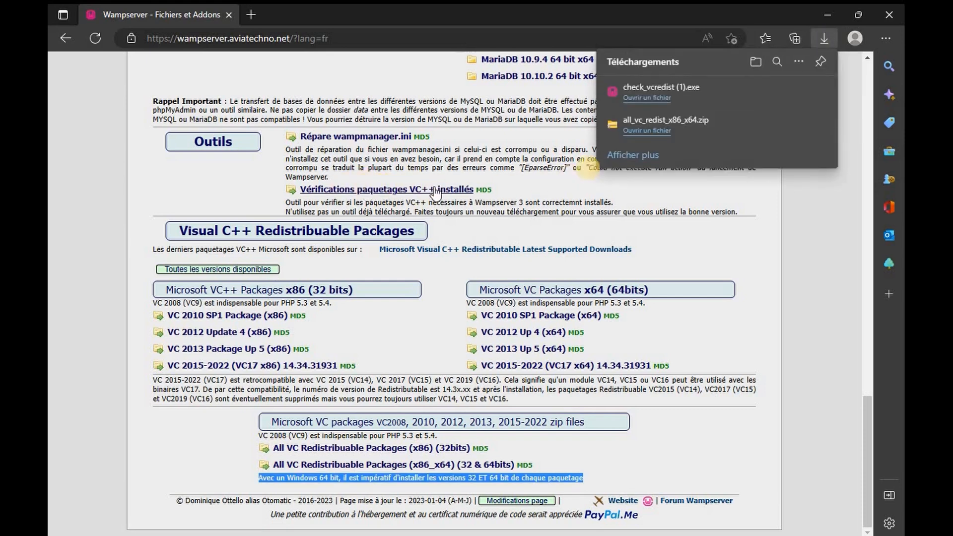
Step: Run check_vcredist (1).exe with authorization, answer Oui to using PHP 5.3 or 5.4, and verify the installed VC++ packages
click(648, 97)
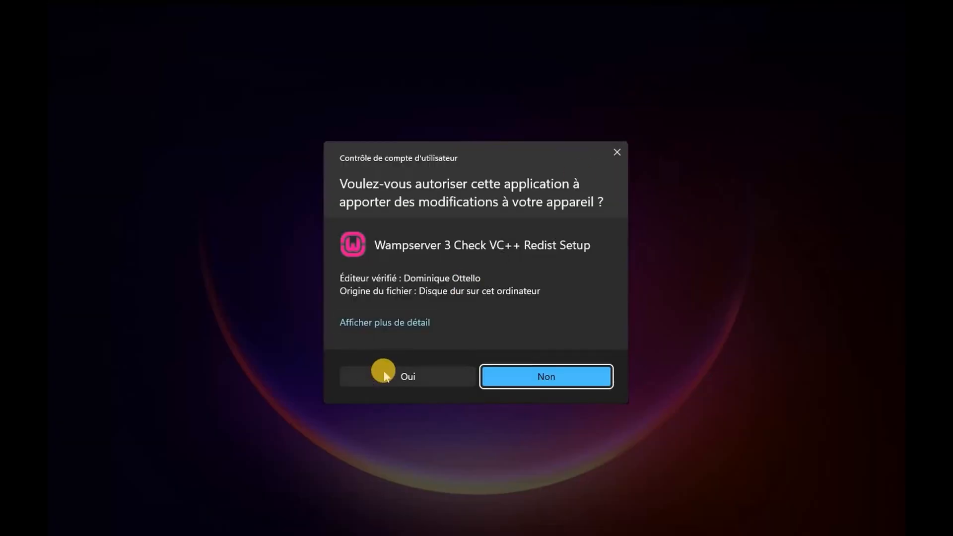
click(385, 375)
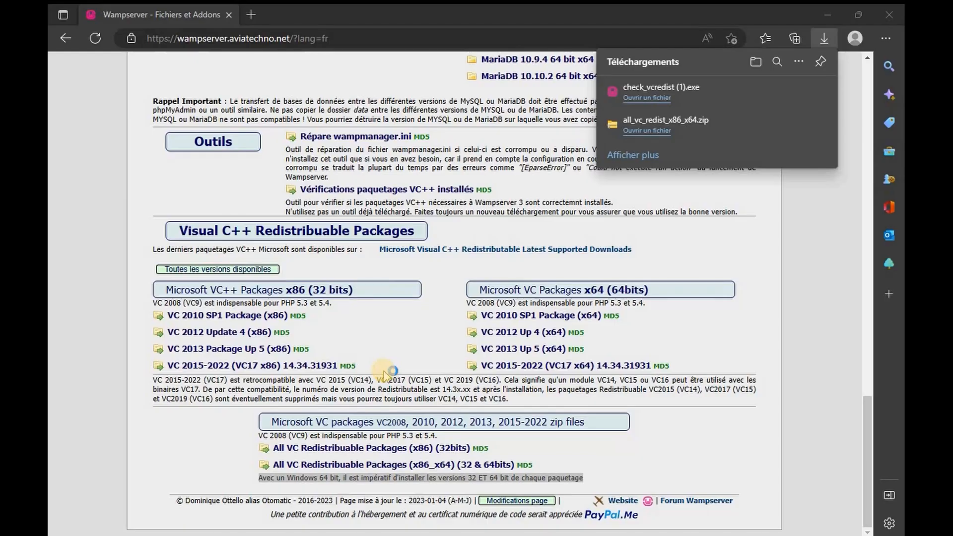
click(504, 310)
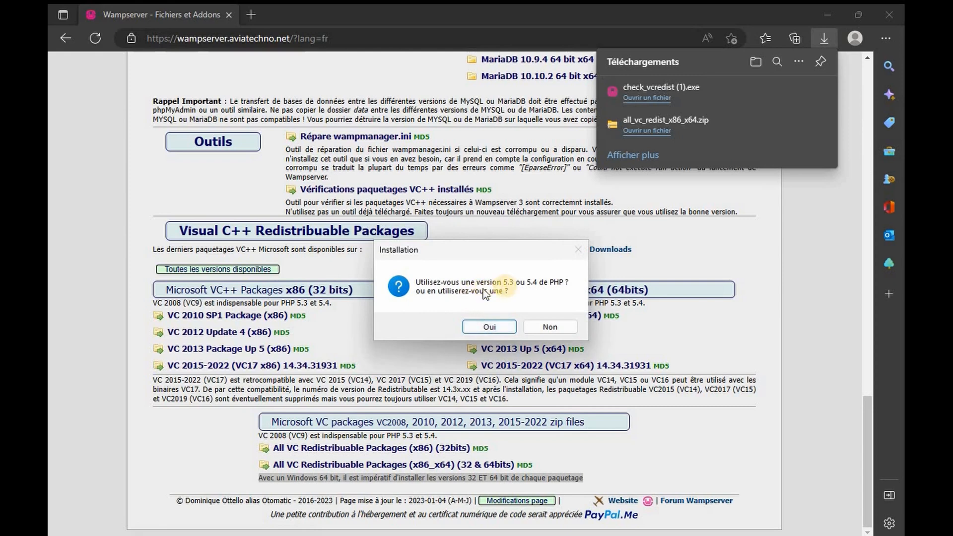
click(489, 327)
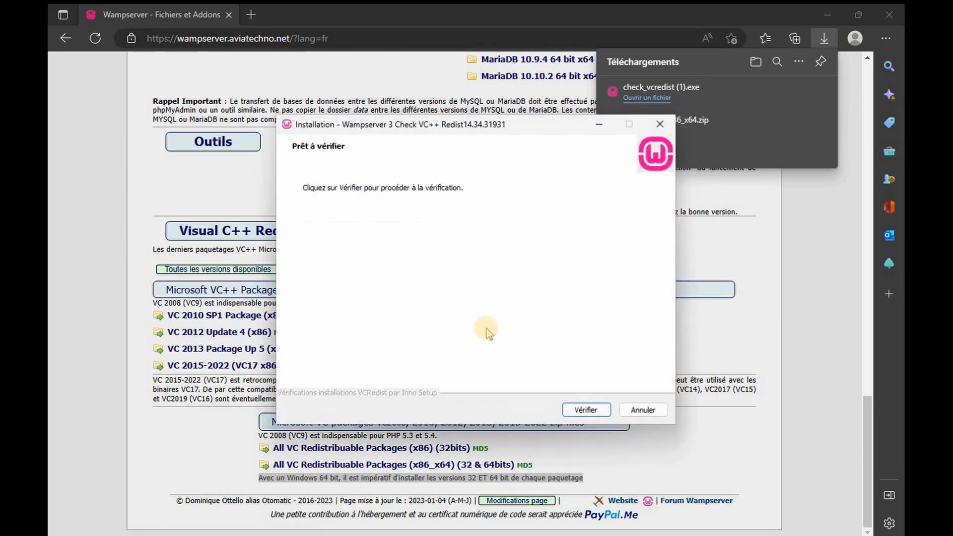
click(573, 411)
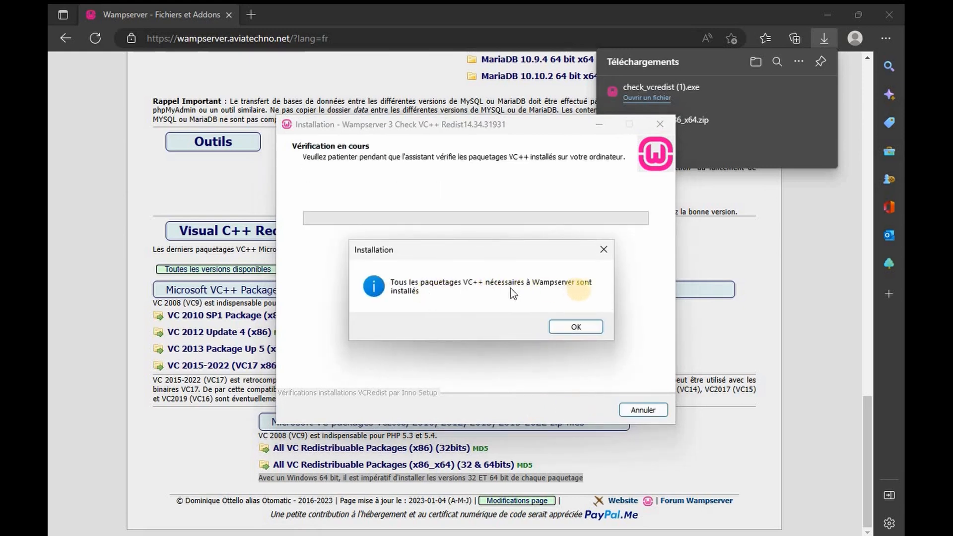
click(563, 327)
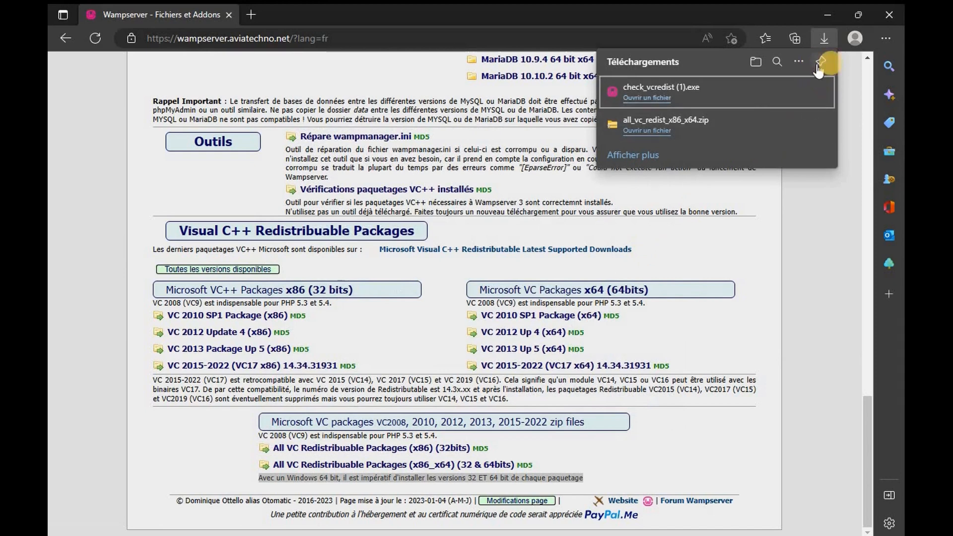
Step: Close the browser, check the hidden system tray icons, and launch Wampserver64 from the desktop, authorizing its changes
click(887, 16)
click(887, 15)
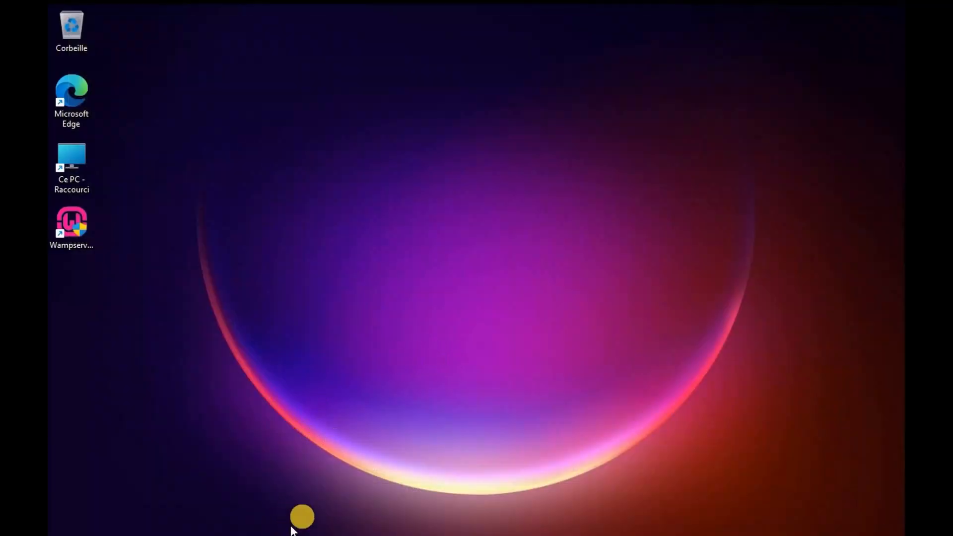
mouse_move(418, 534)
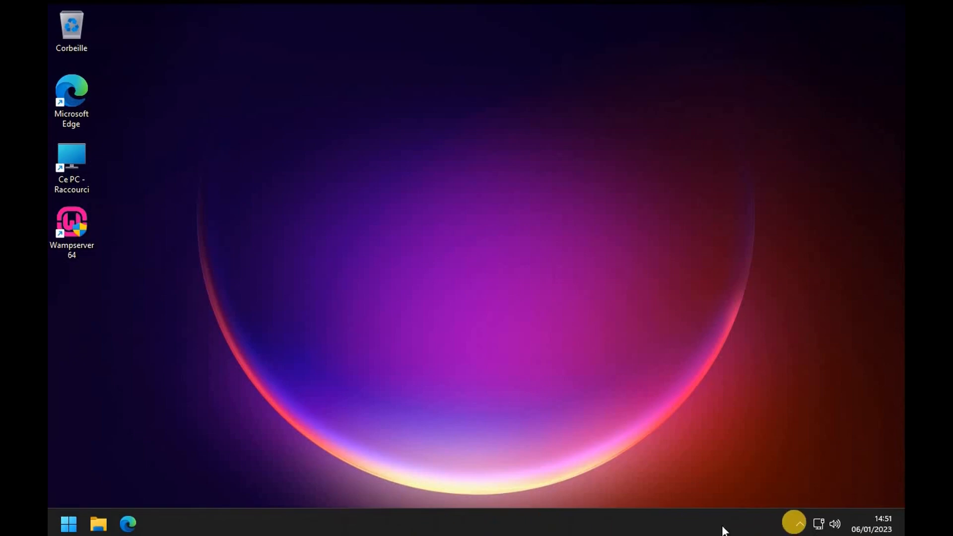
click(798, 526)
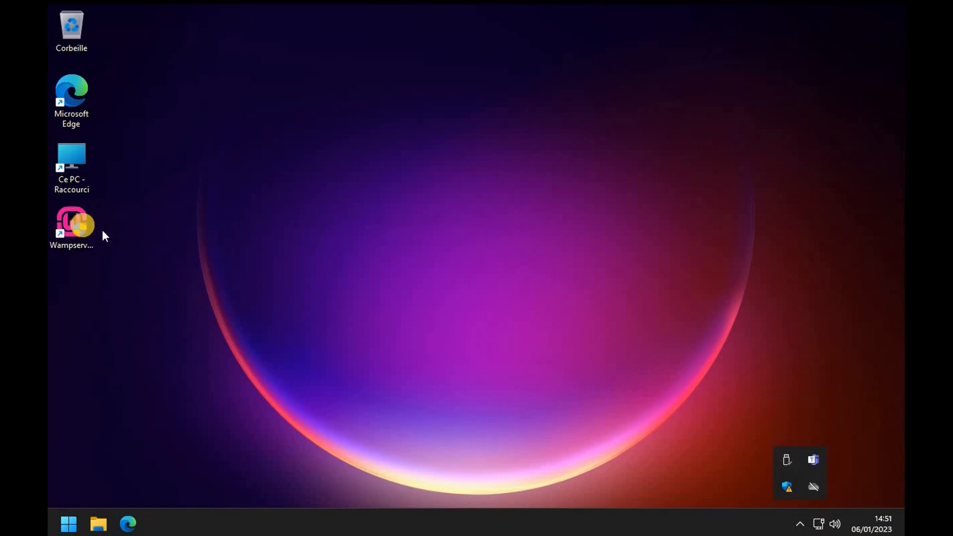
double_click(83, 228)
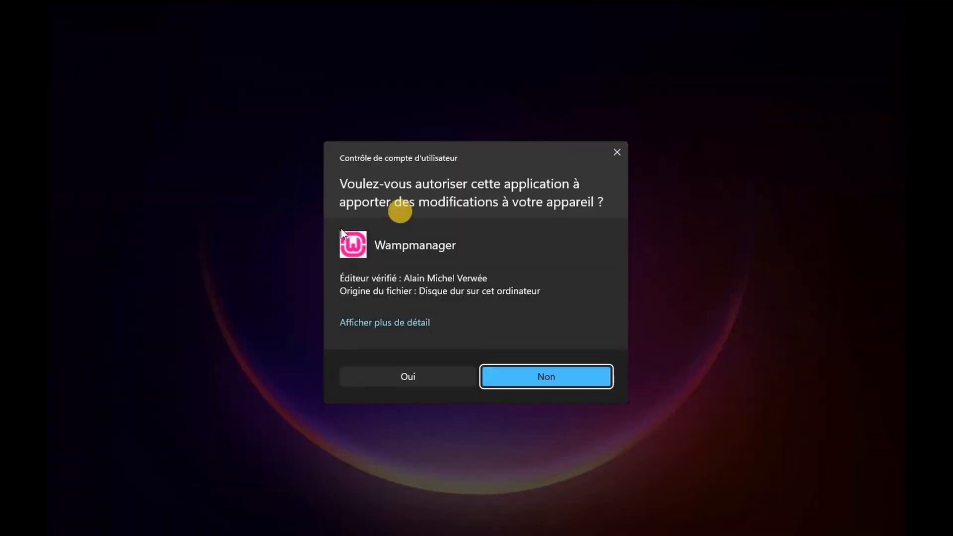
click(418, 376)
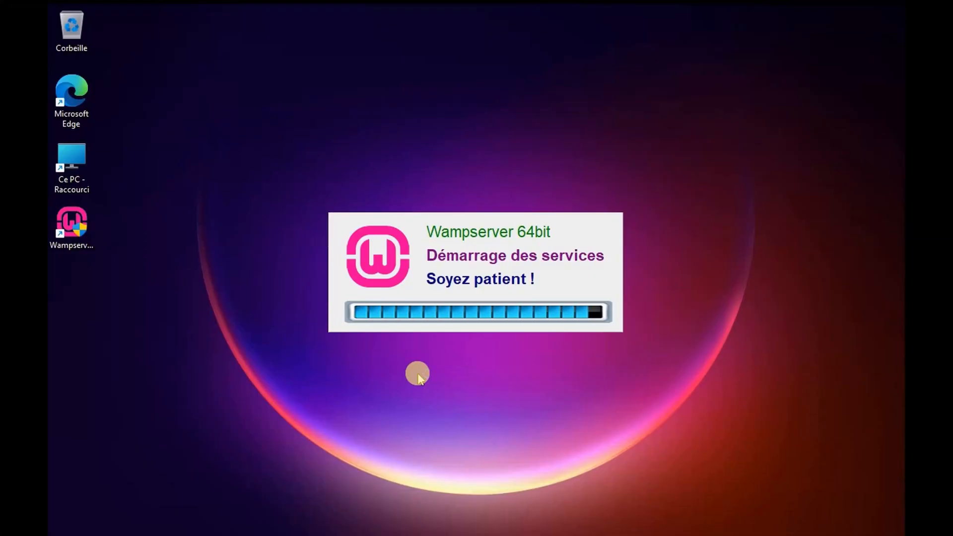